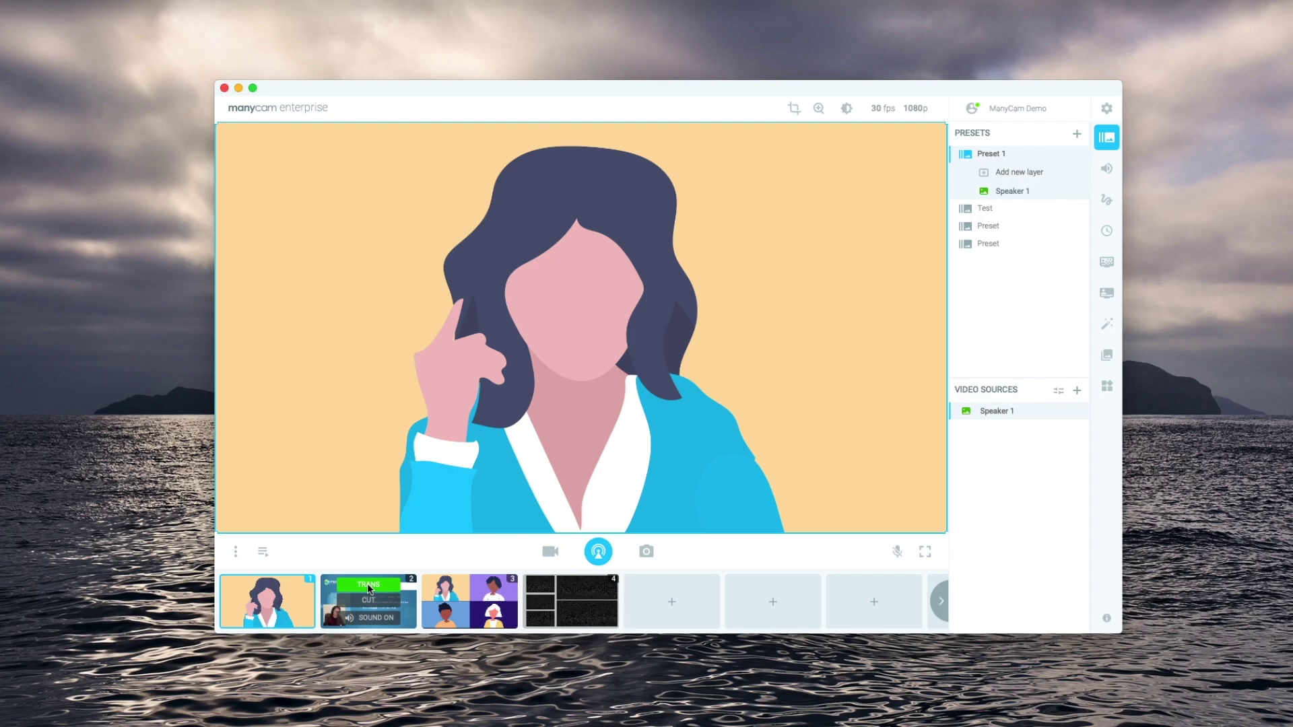
left_click(368, 586)
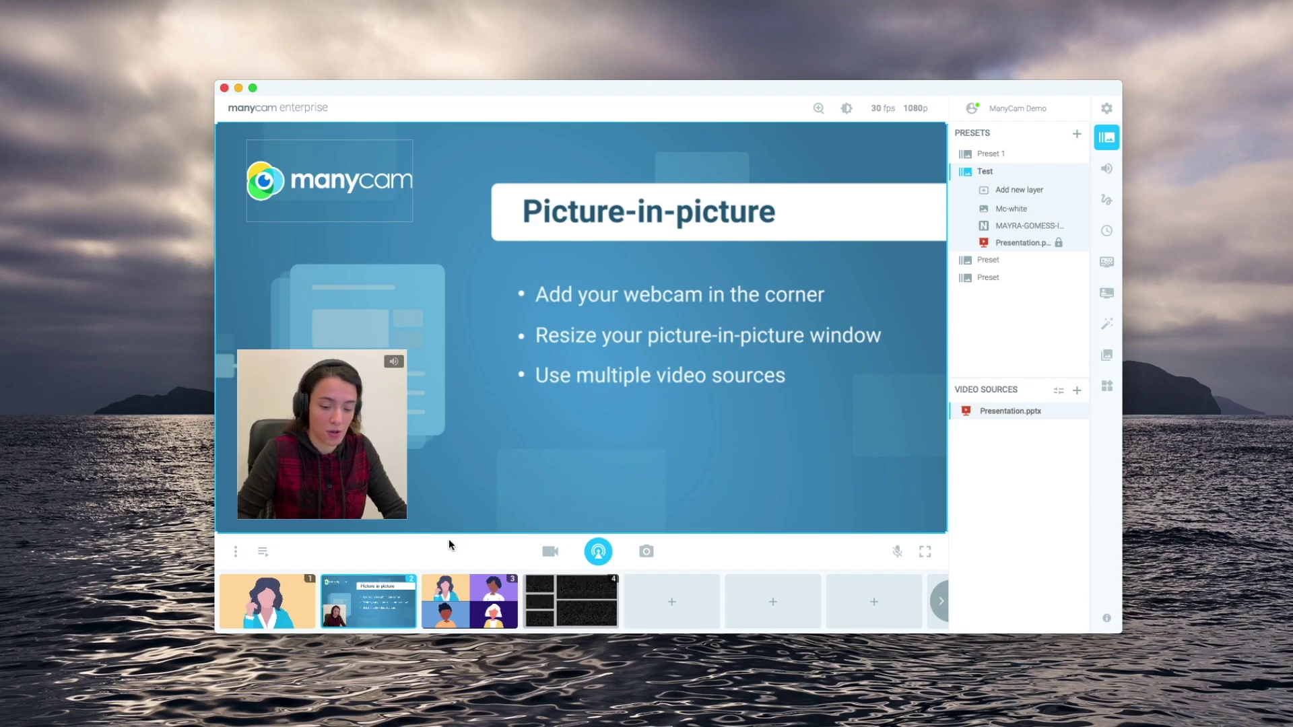
left_click(460, 587)
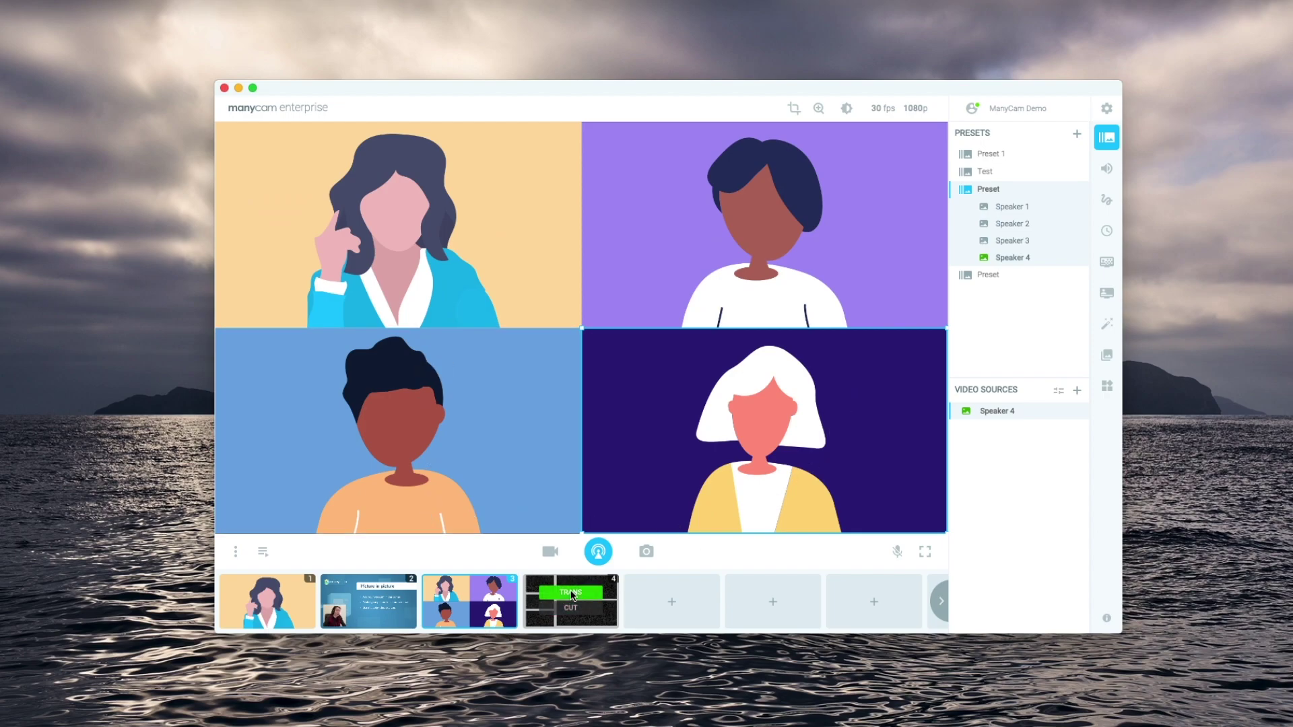
left_click(571, 593)
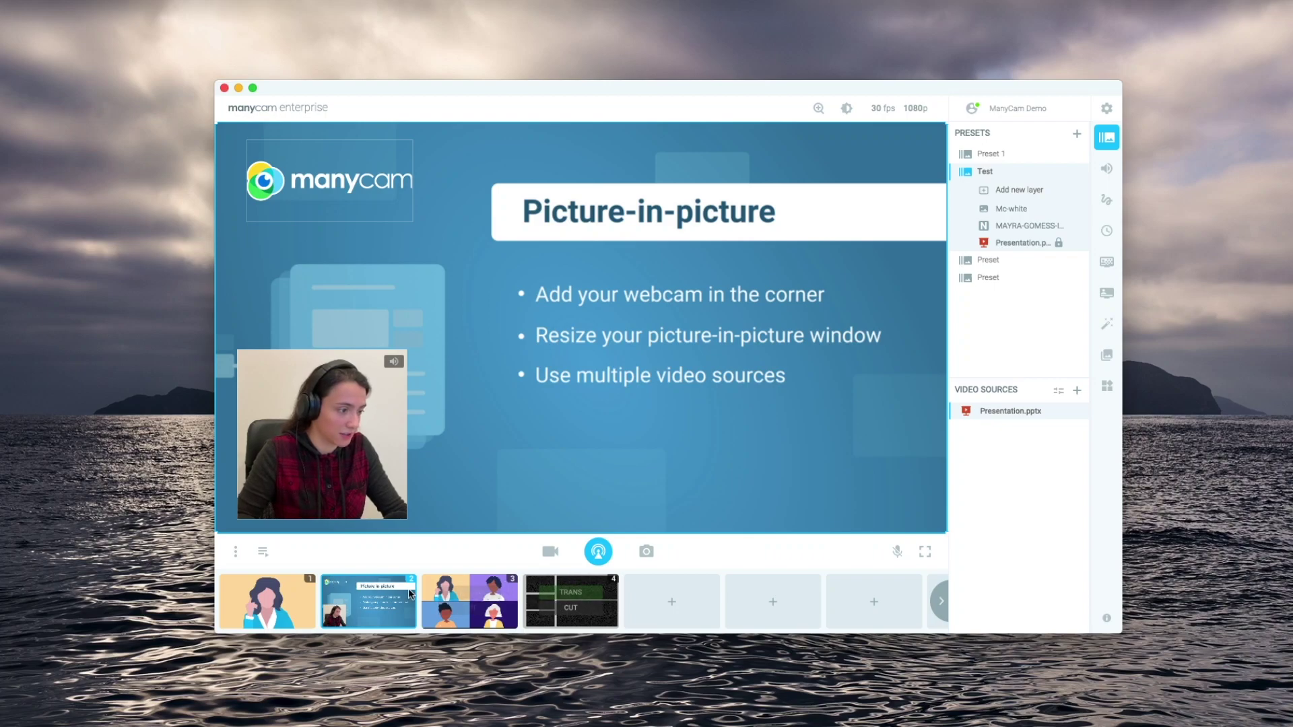
Start a new preset named 'Test' and choose the corner picture-in-picture layout.
mouse_move(289, 584)
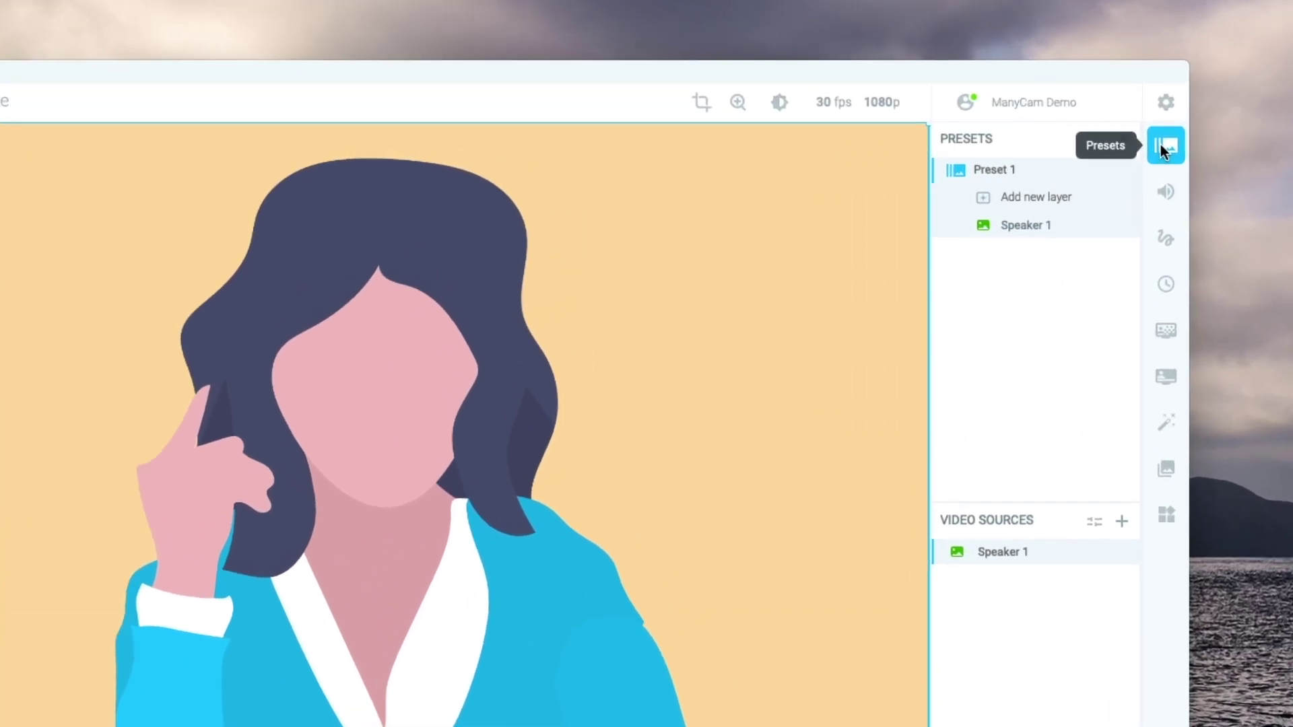
mouse_move(1083, 151)
left_click(1121, 140)
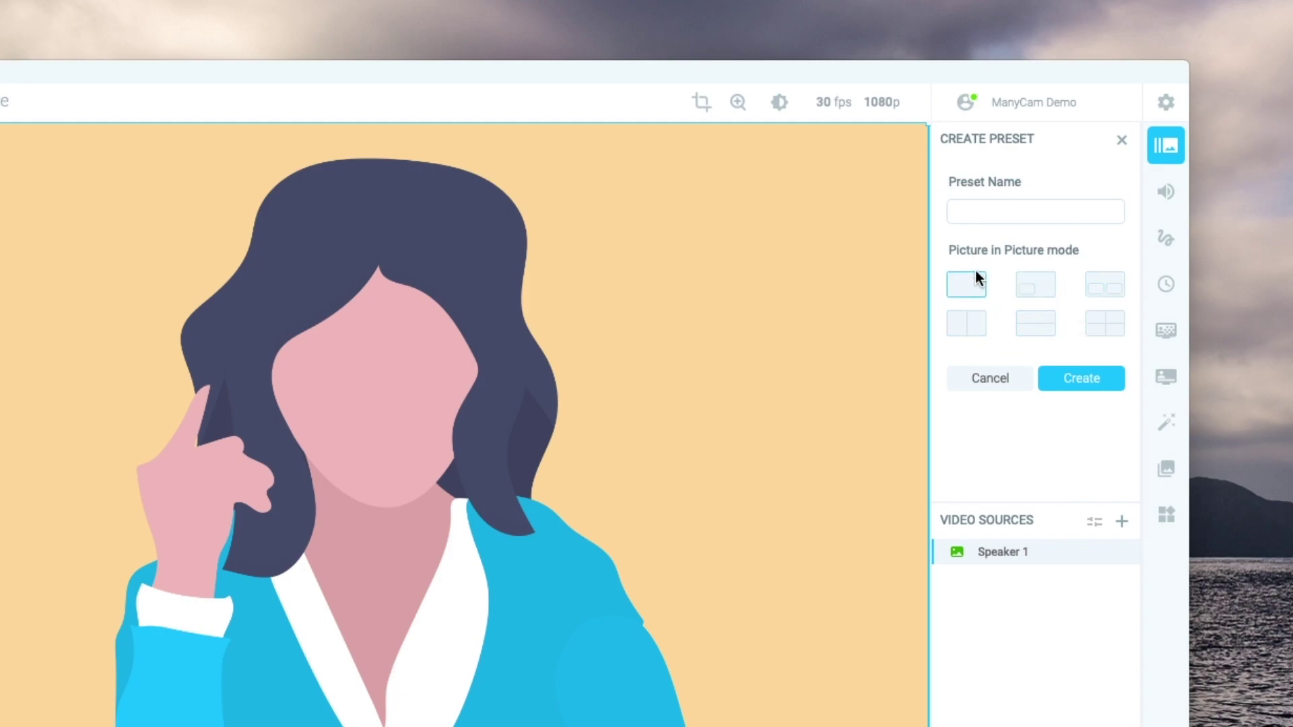
left_click(981, 213)
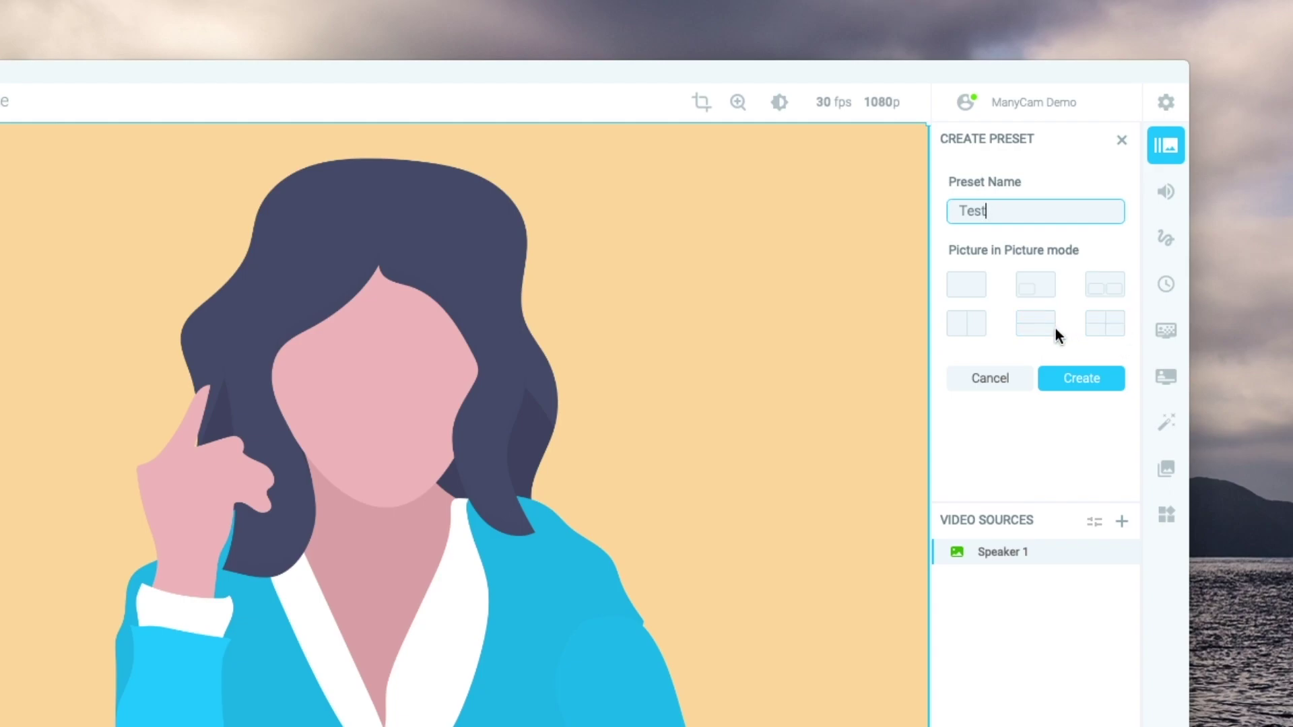
left_click(1026, 290)
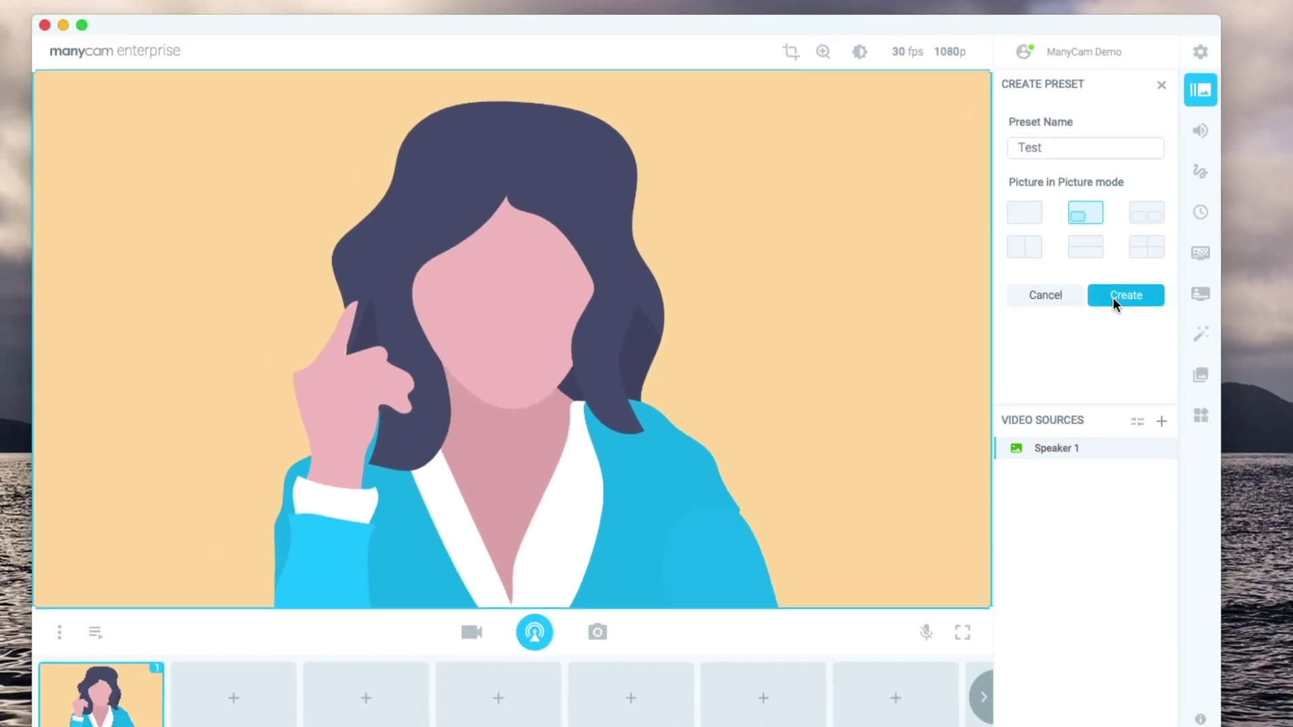
Finish creating the Test preset and switch the live output to it.
left_click(1112, 298)
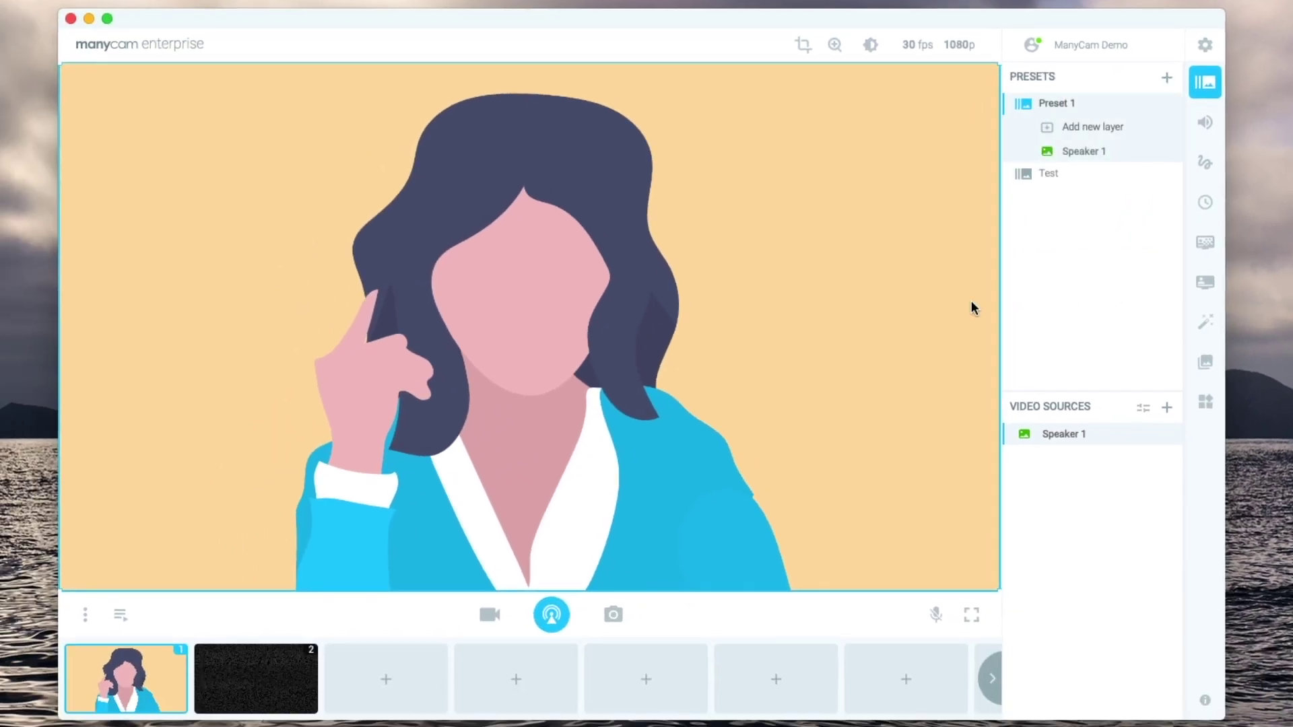
mouse_move(254, 671)
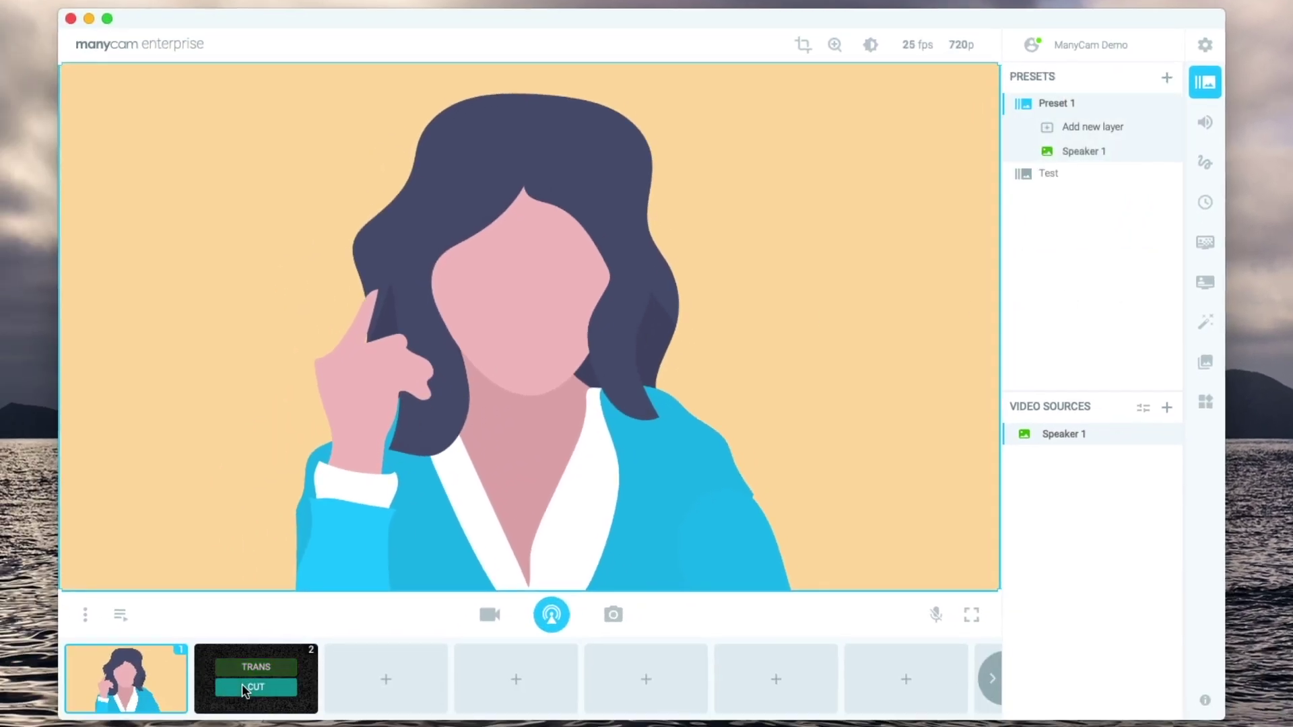
left_click(290, 669)
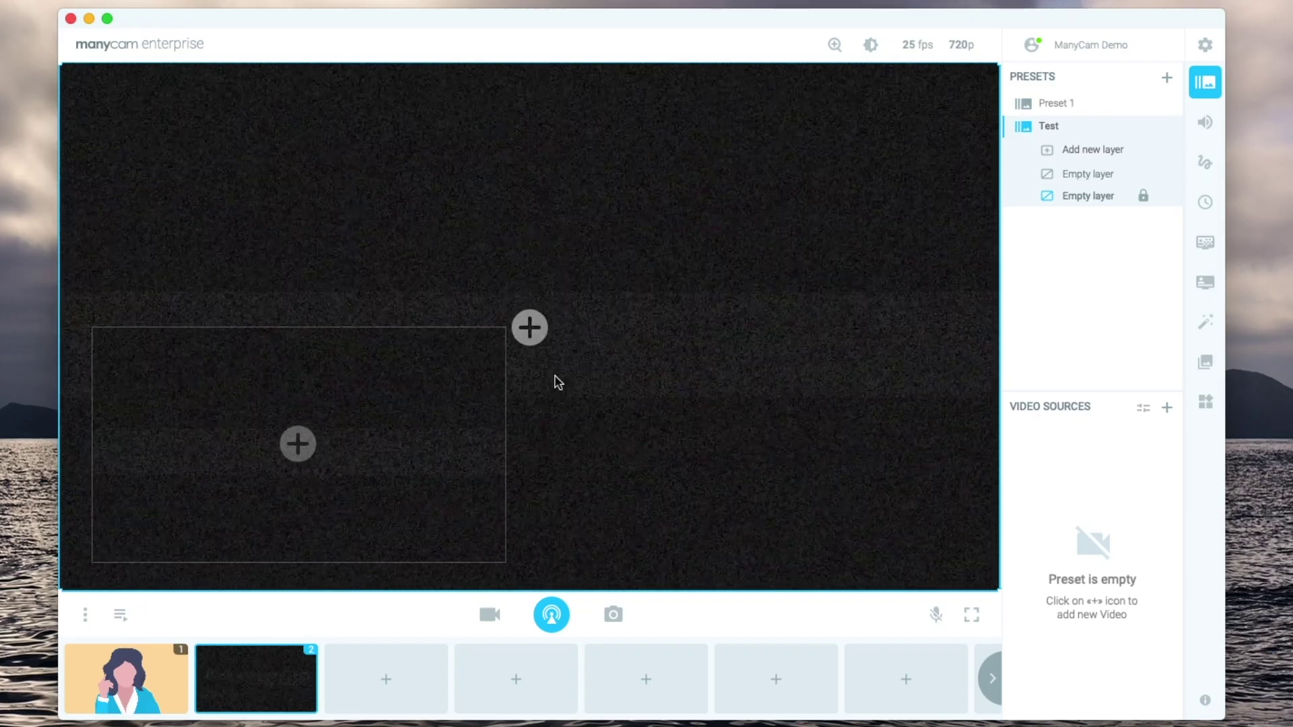
Load the iPhone NDI camera feed into the small corner layer.
left_click(298, 444)
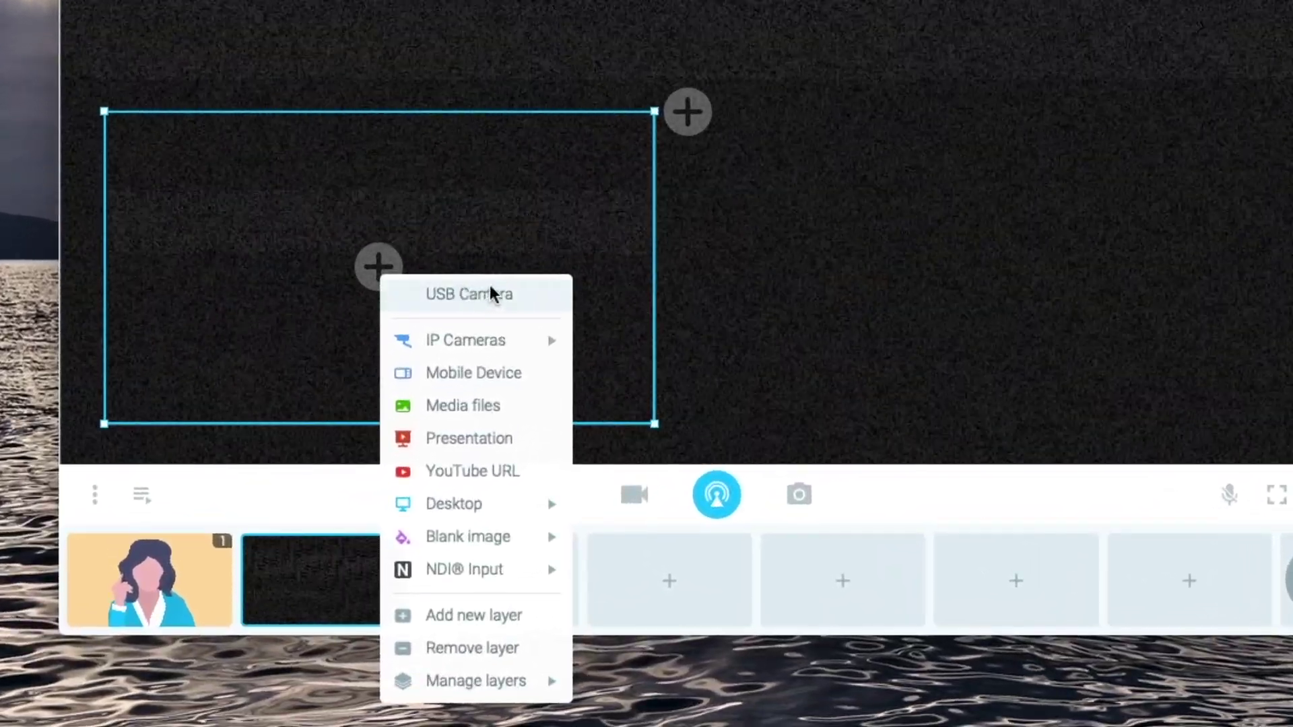
mouse_move(433, 571)
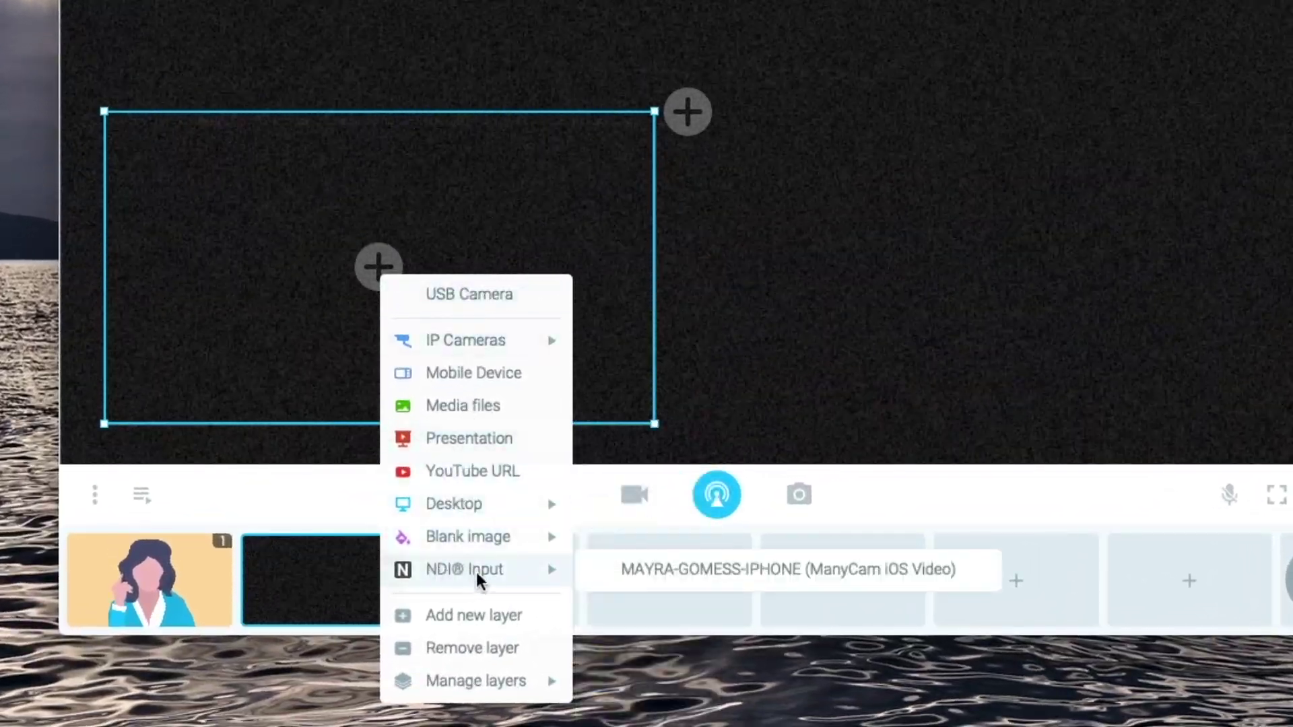
left_click(690, 572)
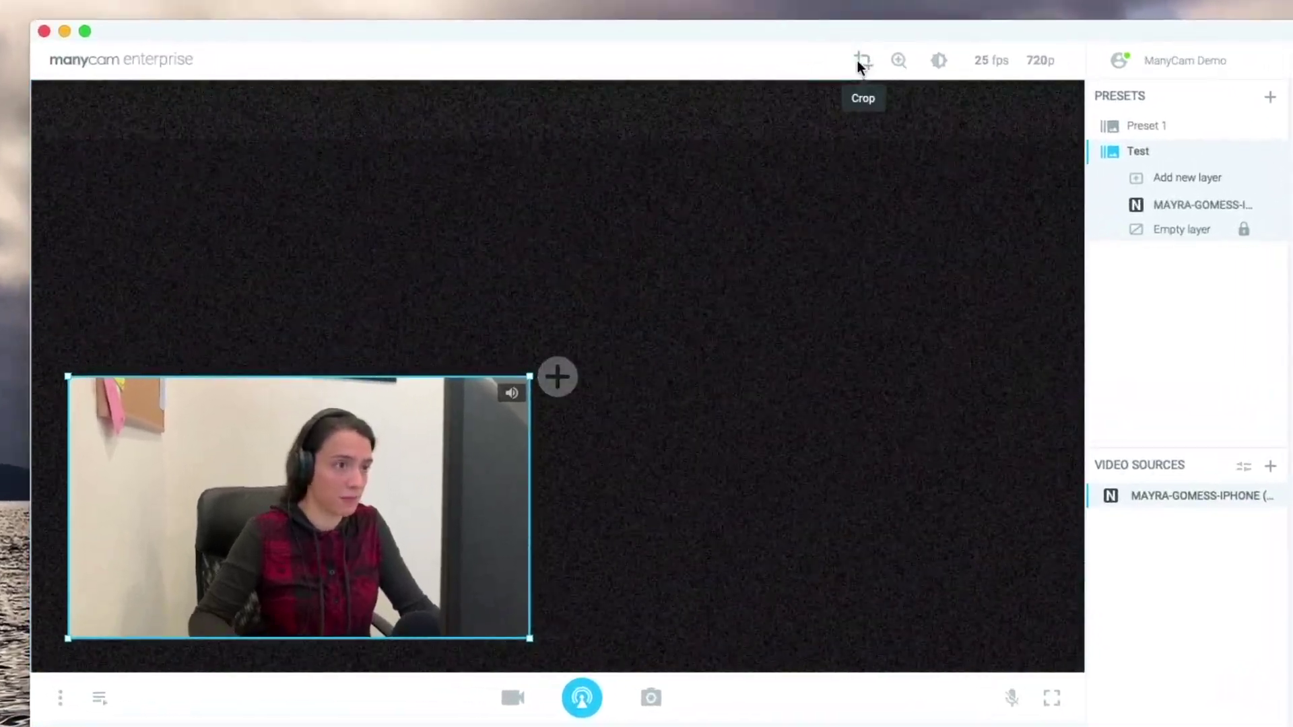
Crop the webcam to a tight square on the presenter and shrink it into the lower-left corner.
left_click(859, 61)
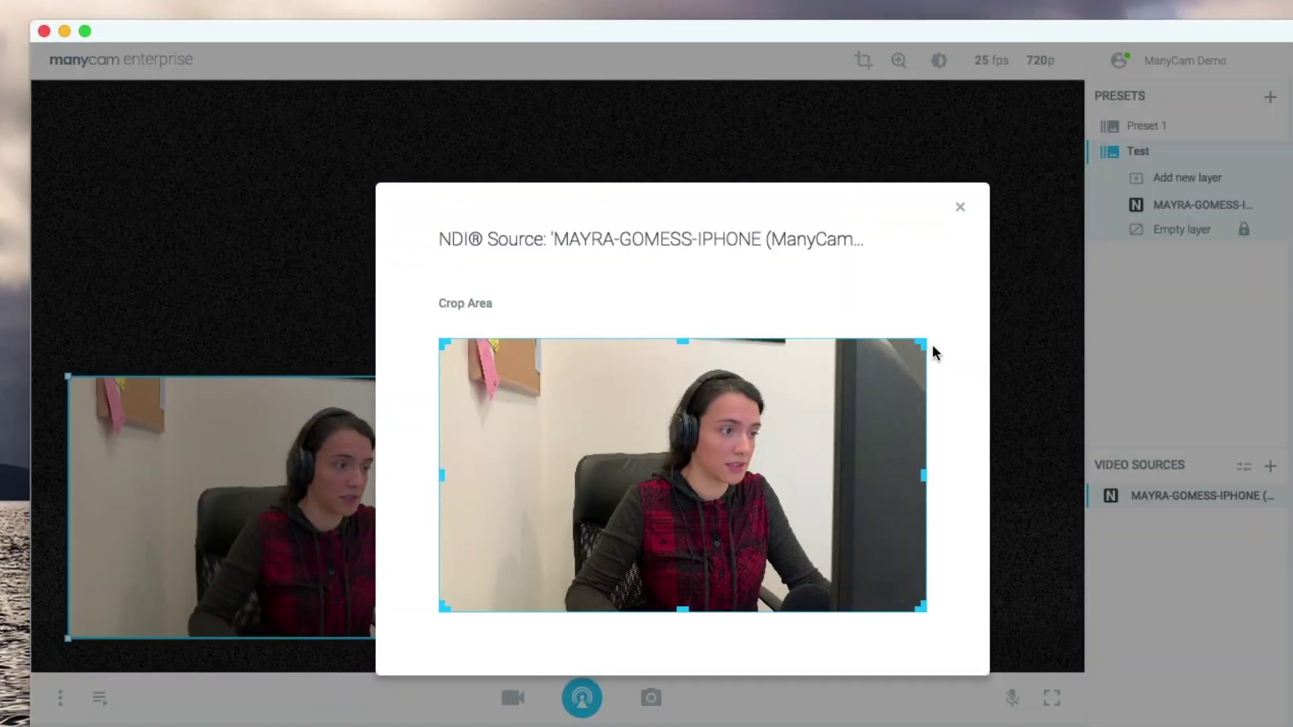
left_click_drag(926, 342, 857, 366)
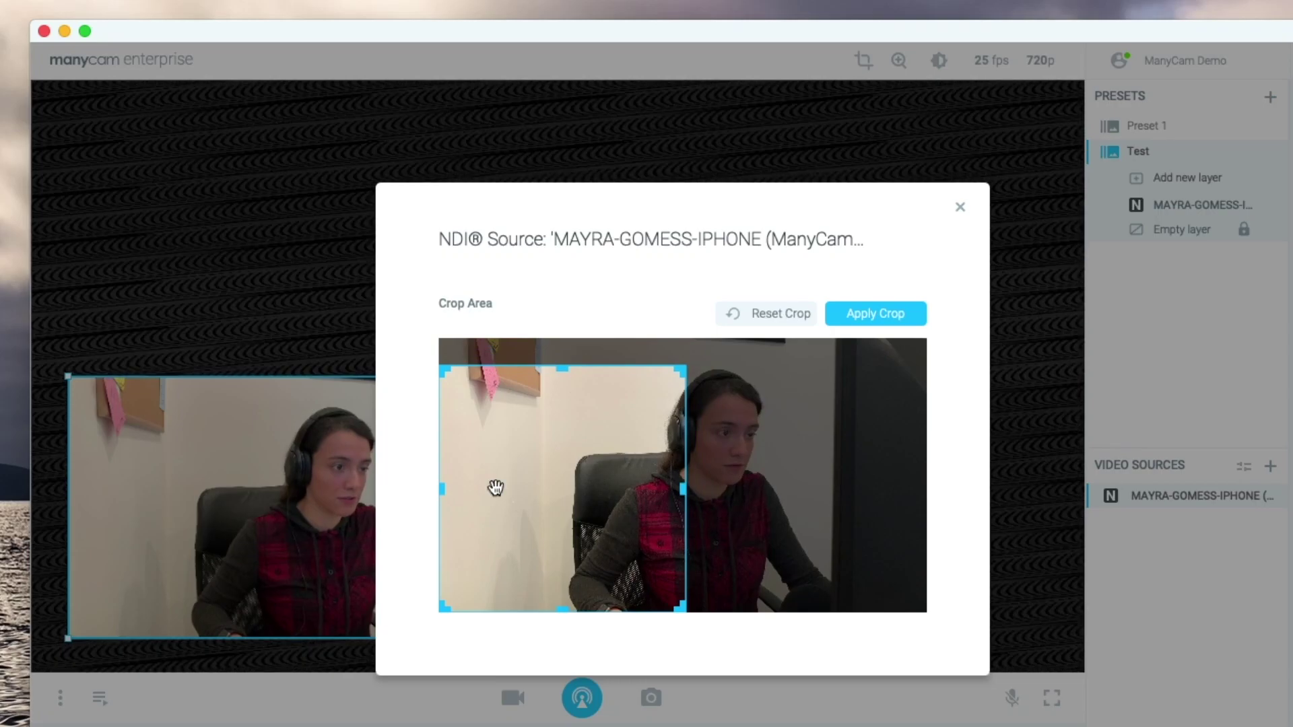
left_click_drag(496, 484, 619, 479)
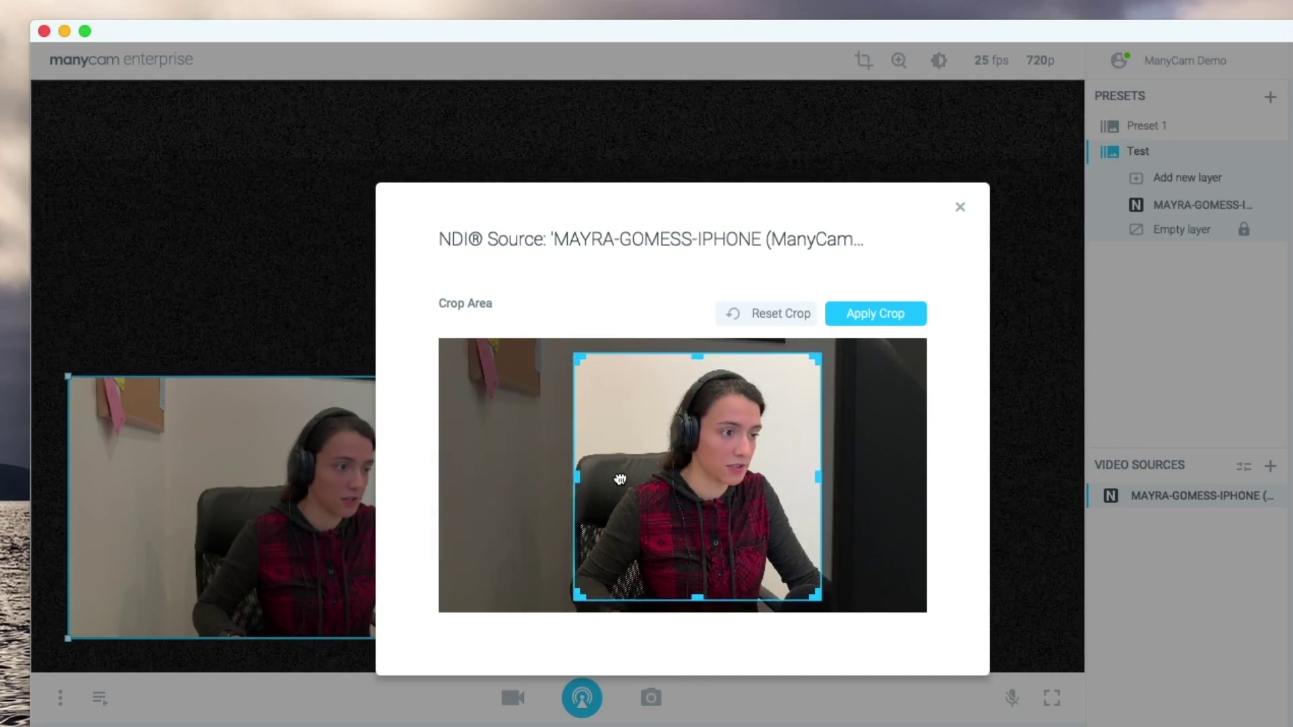
left_click(866, 314)
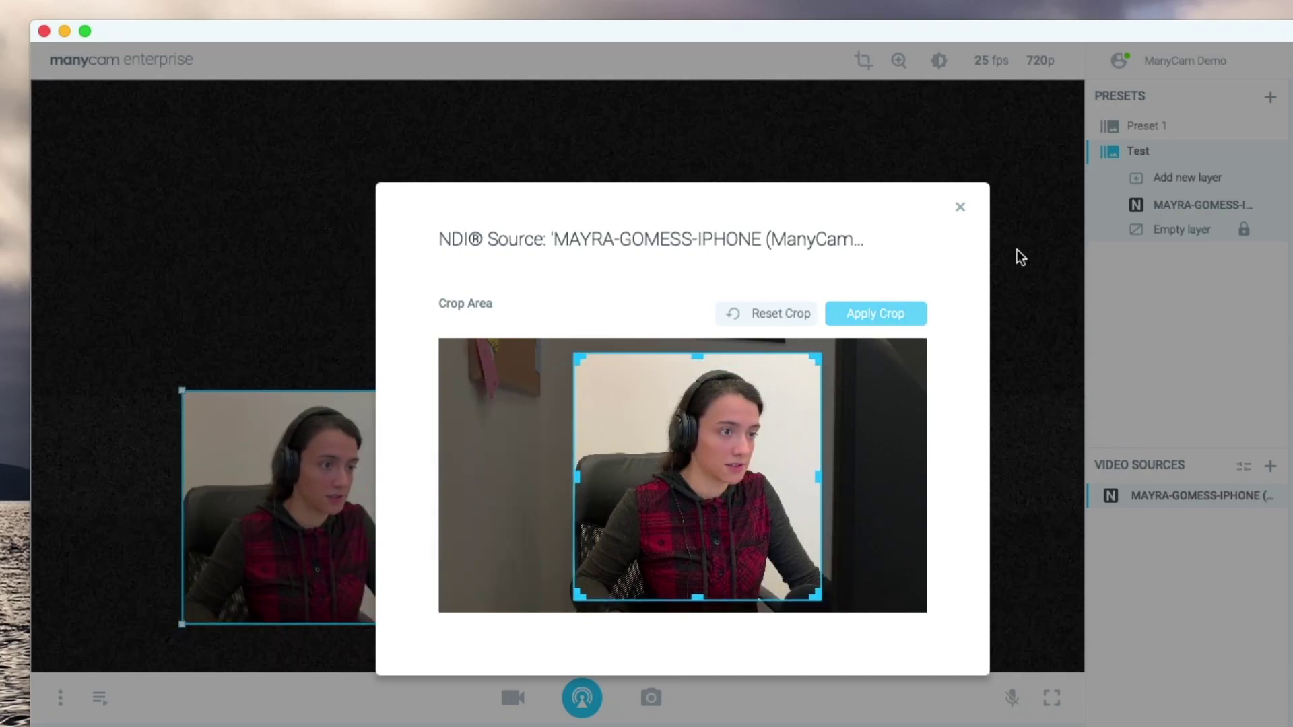
left_click(959, 207)
left_click_drag(291, 539, 188, 559)
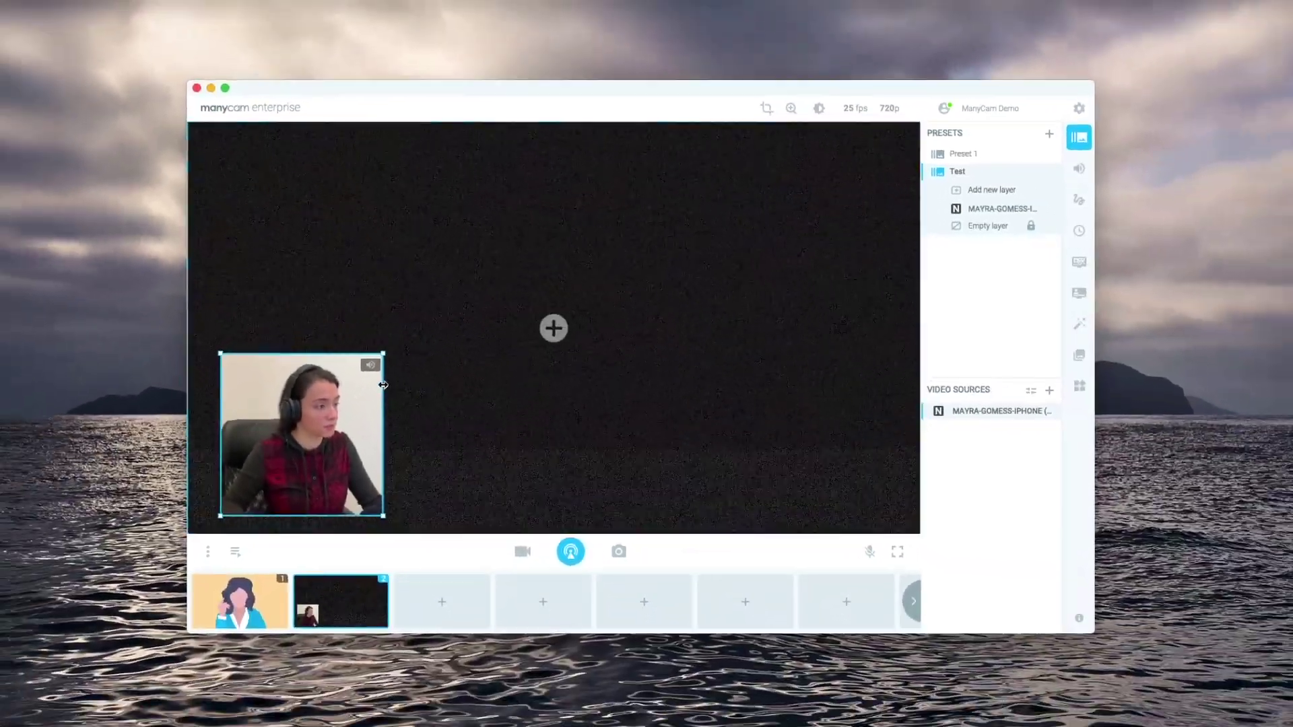
left_click_drag(383, 384, 325, 425)
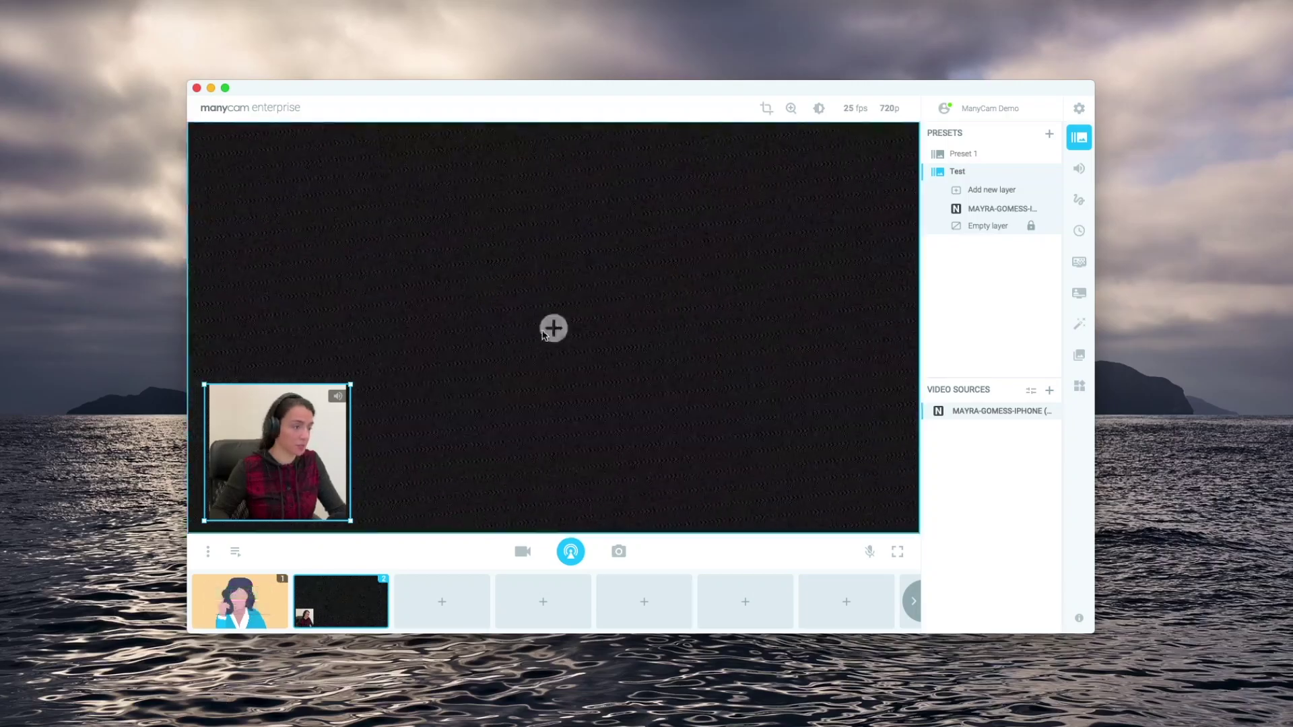
Load Presentation.pptx as the background layer, showing Slide 1 of 4.
right_click(537, 262)
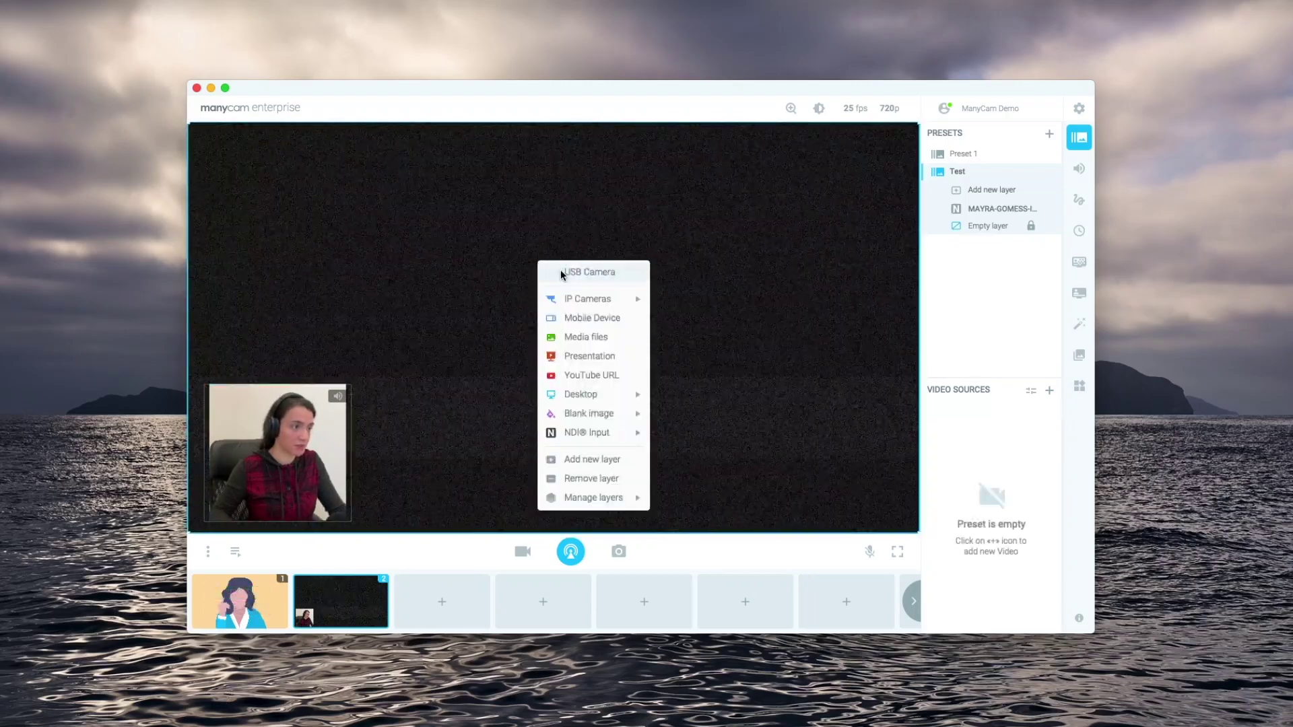
left_click(577, 359)
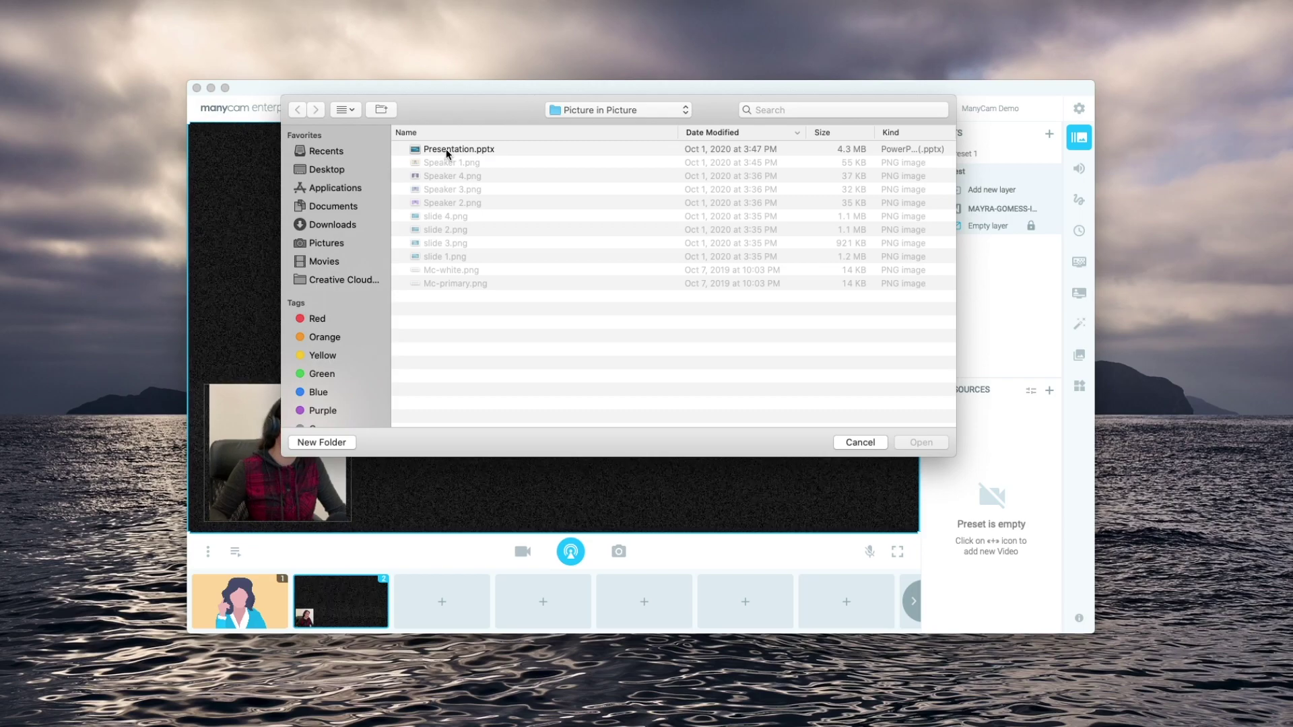
left_click(446, 149)
left_click(920, 443)
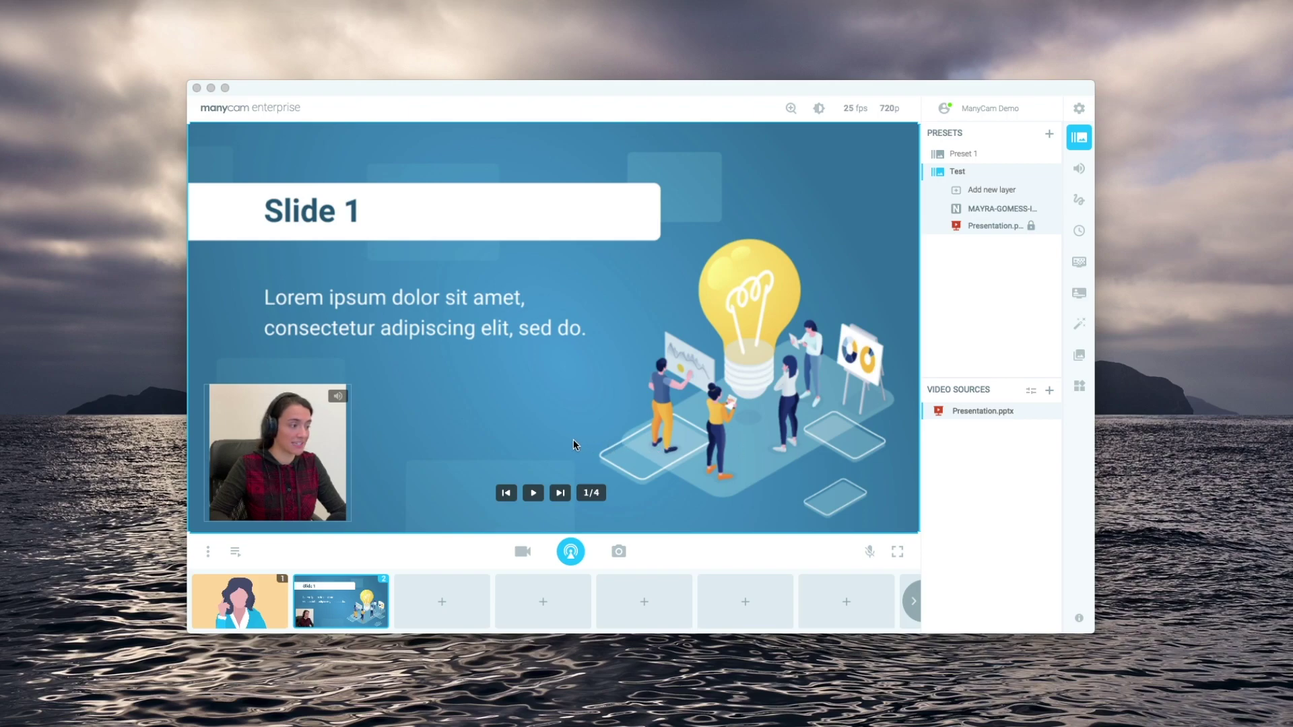
Advance the background presentation three slides to the Picture-in-picture slide (4/4).
left_click(559, 493)
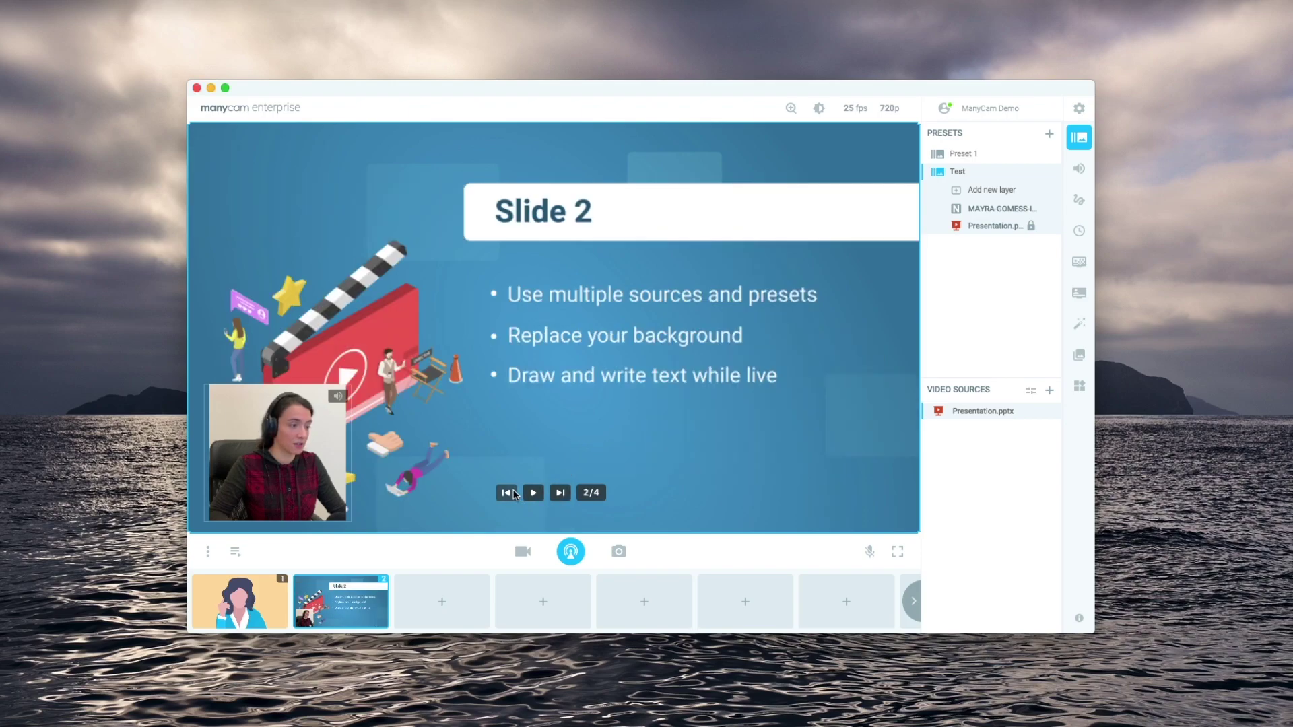
left_click(557, 494)
left_click(559, 495)
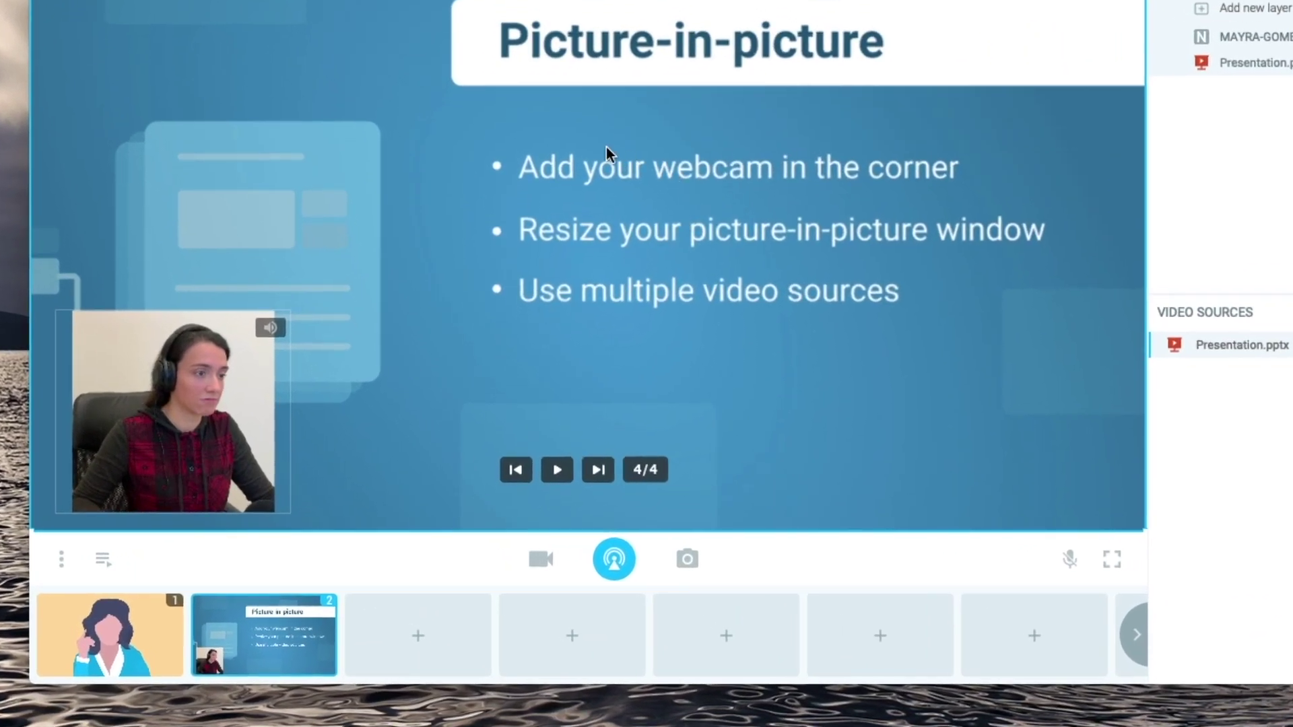
Resize the webcam picture-in-picture window in the slide's bottom-left corner.
right_click(458, 115)
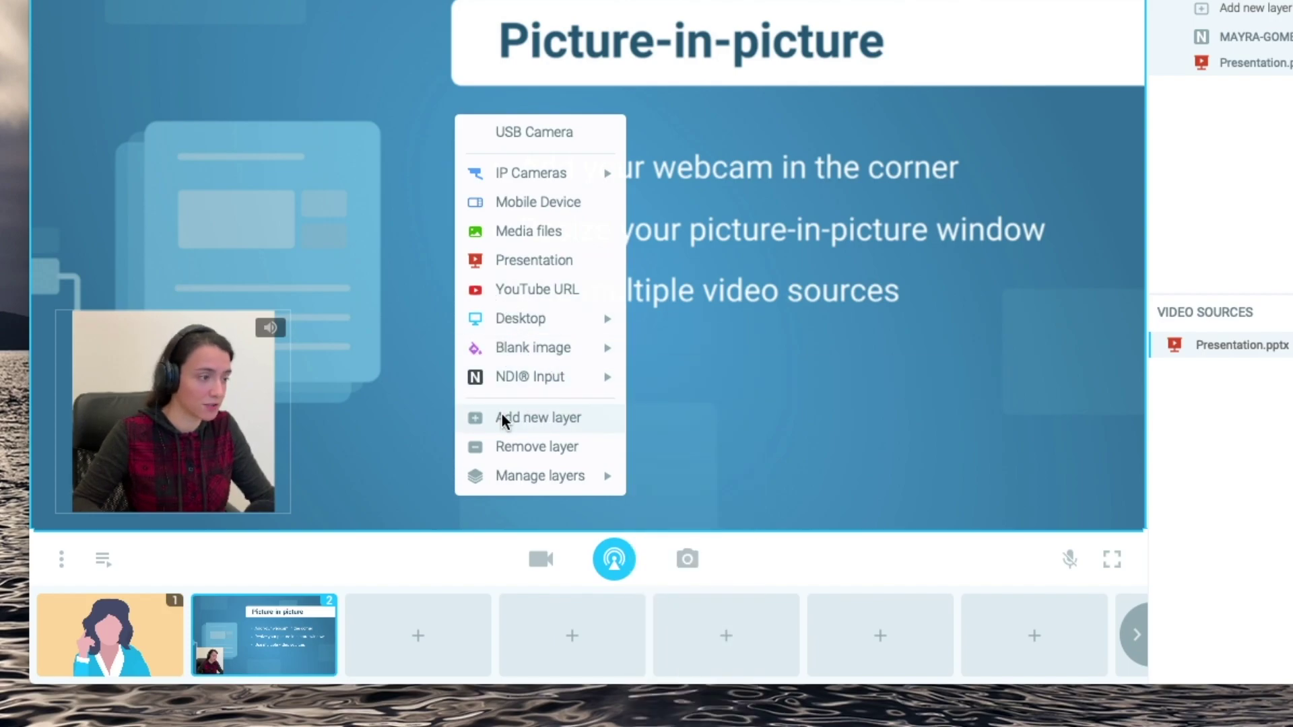
mouse_move(532, 479)
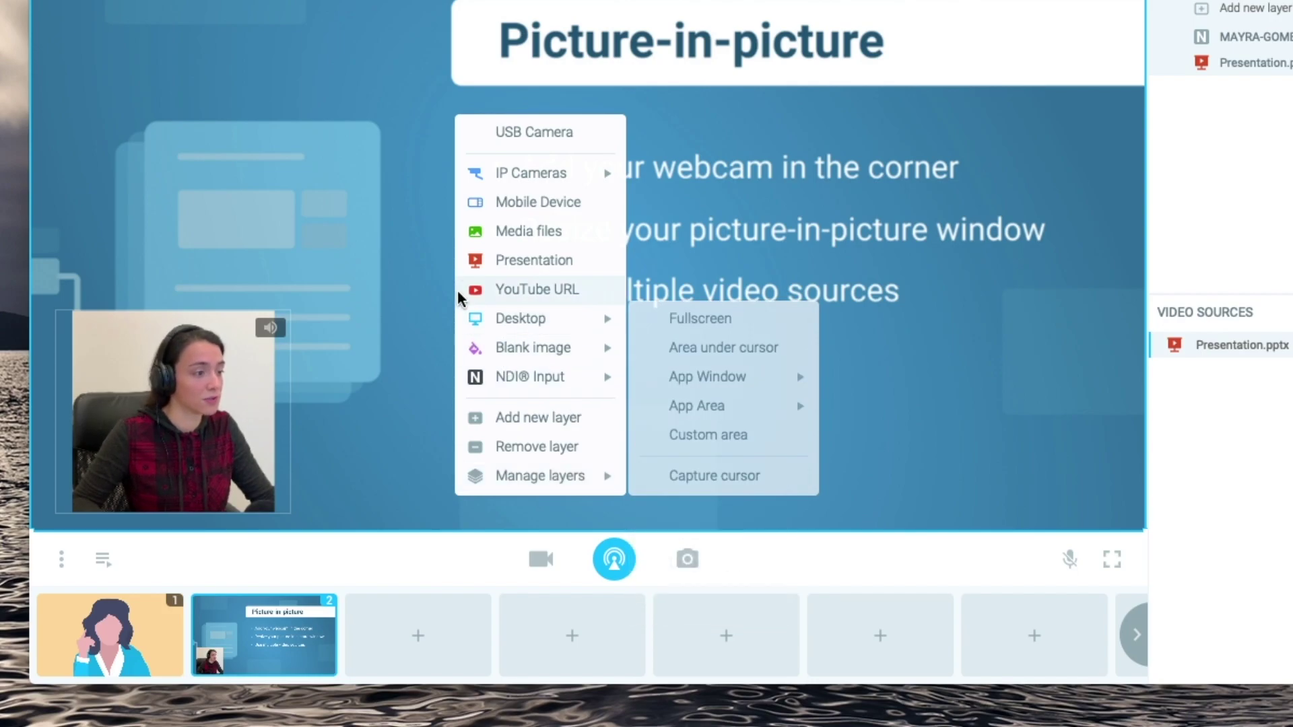
left_click(386, 267)
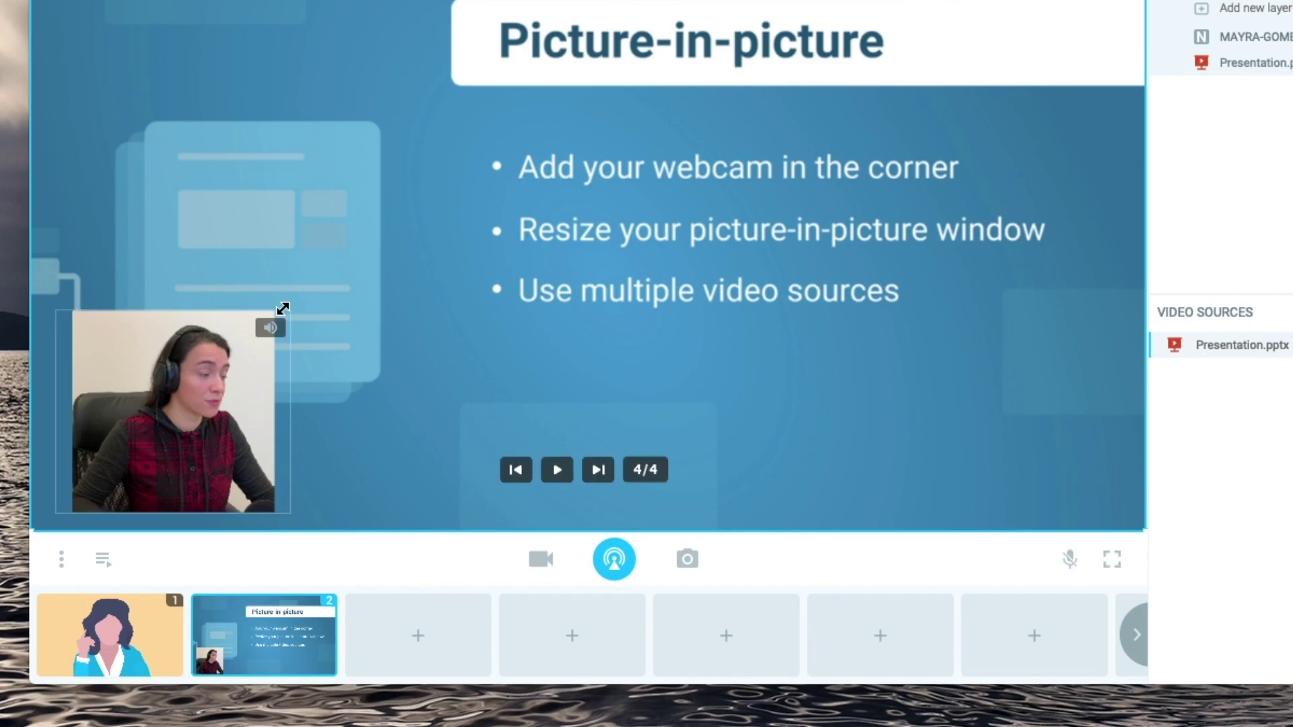
mouse_move(282, 308)
left_mouse_down()
mouse_move(280, 319)
mouse_move(401, 276)
mouse_move(314, 289)
mouse_move(269, 332)
mouse_move(277, 324)
left_mouse_up()
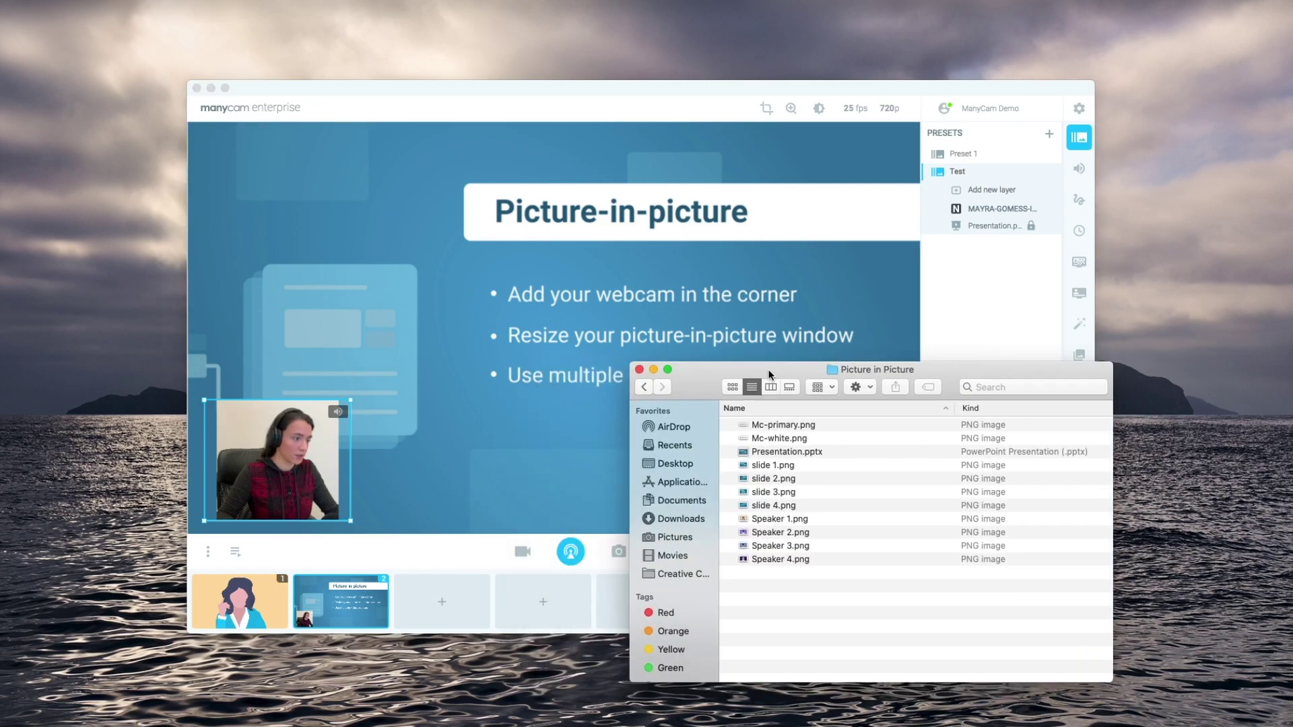
Drag Mc-white.png from Finder onto the preview as a new logo layer.
left_click(974, 408)
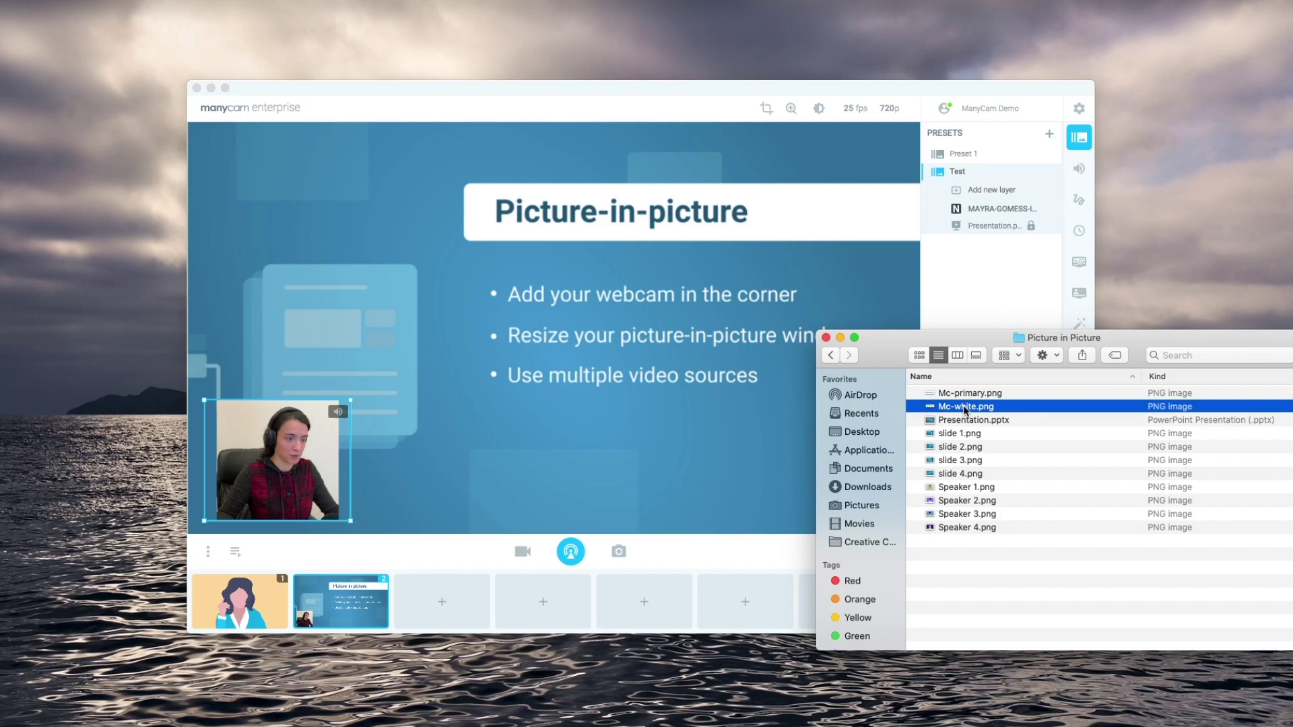
left_click_drag(974, 414, 261, 229)
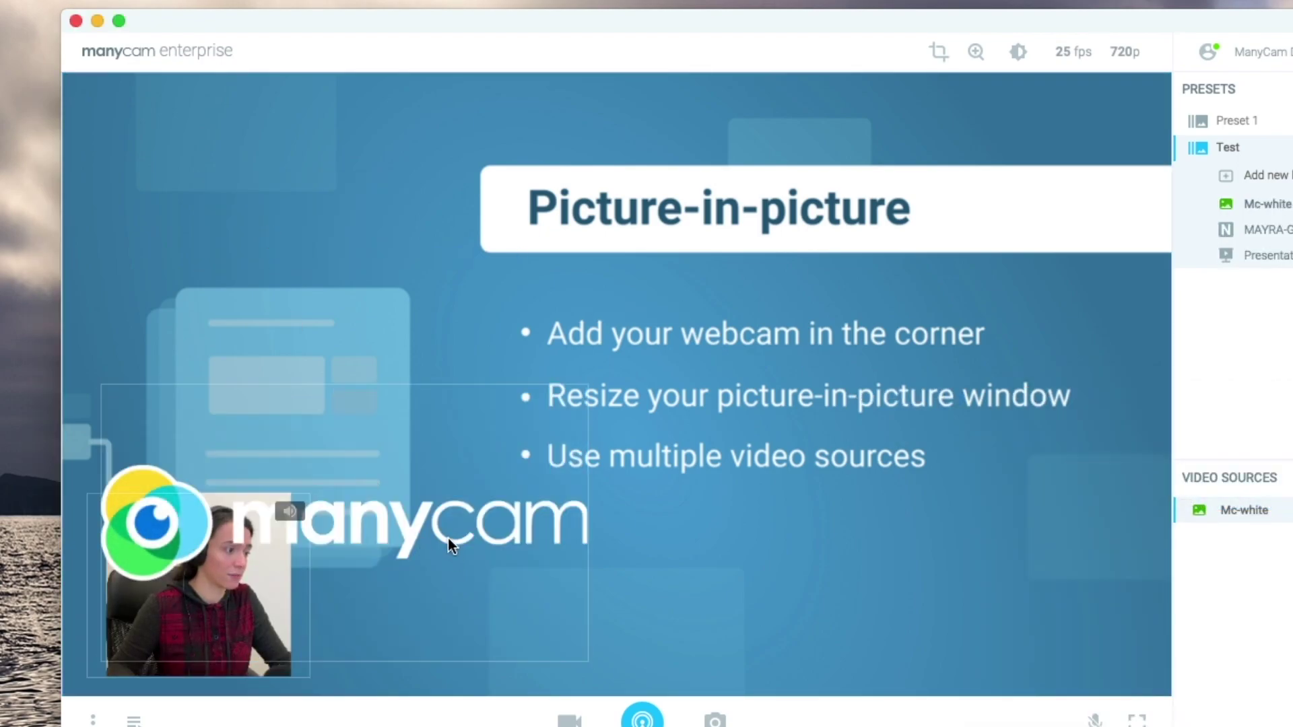
Shrink the Mc-white logo and align it in the slide's top-left corner.
left_click_drag(447, 538, 459, 239)
left_click_drag(593, 342, 282, 202)
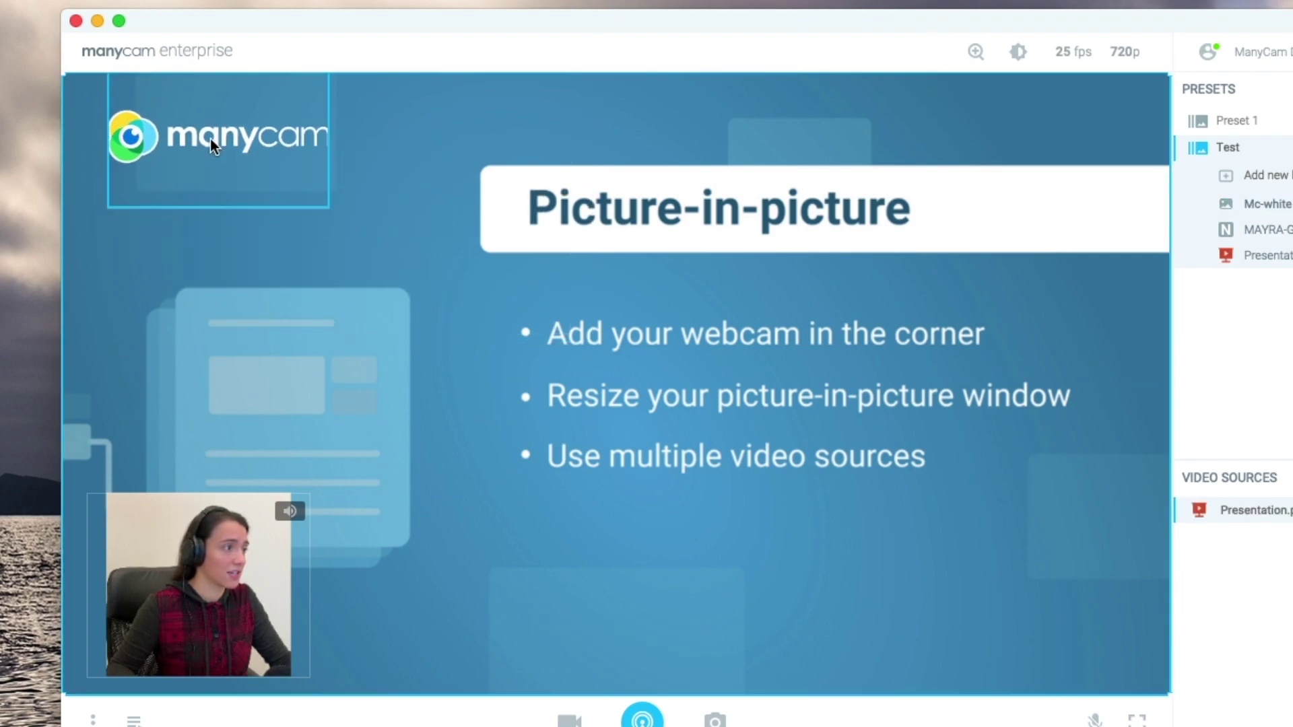
left_click_drag(211, 140, 184, 156)
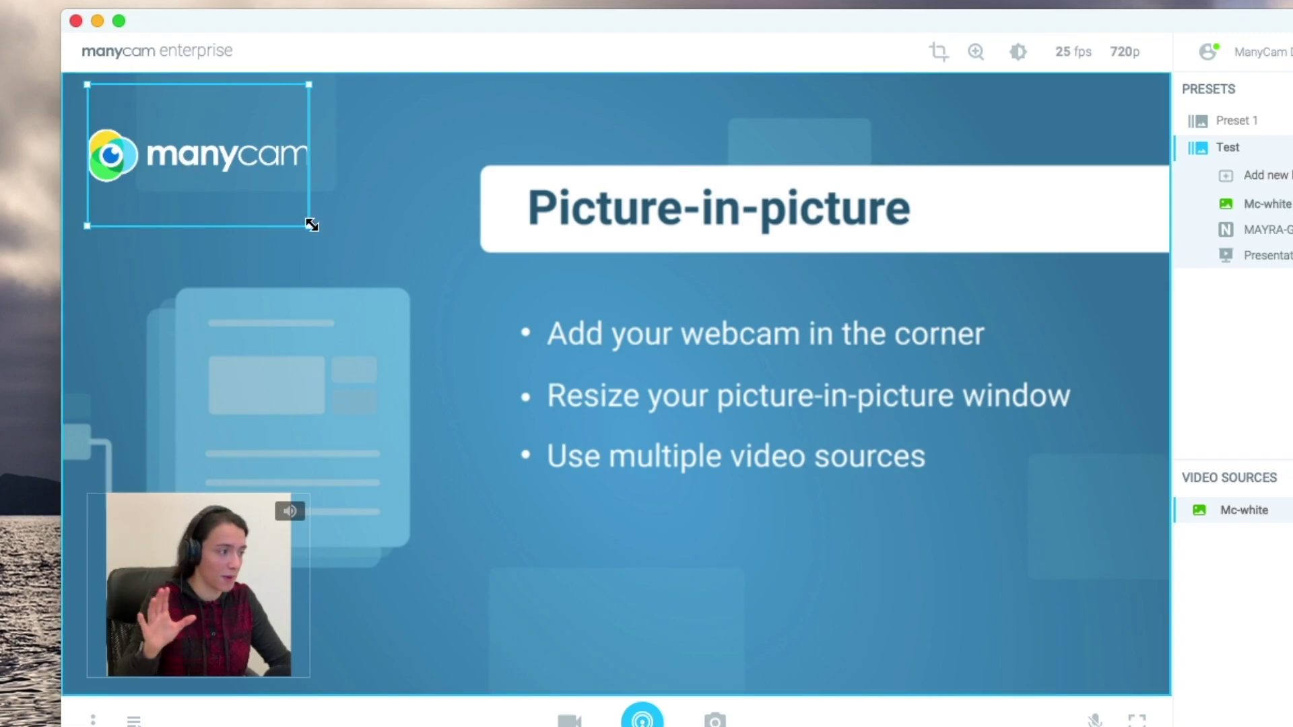
left_click_drag(311, 225, 268, 190)
left_click(268, 190)
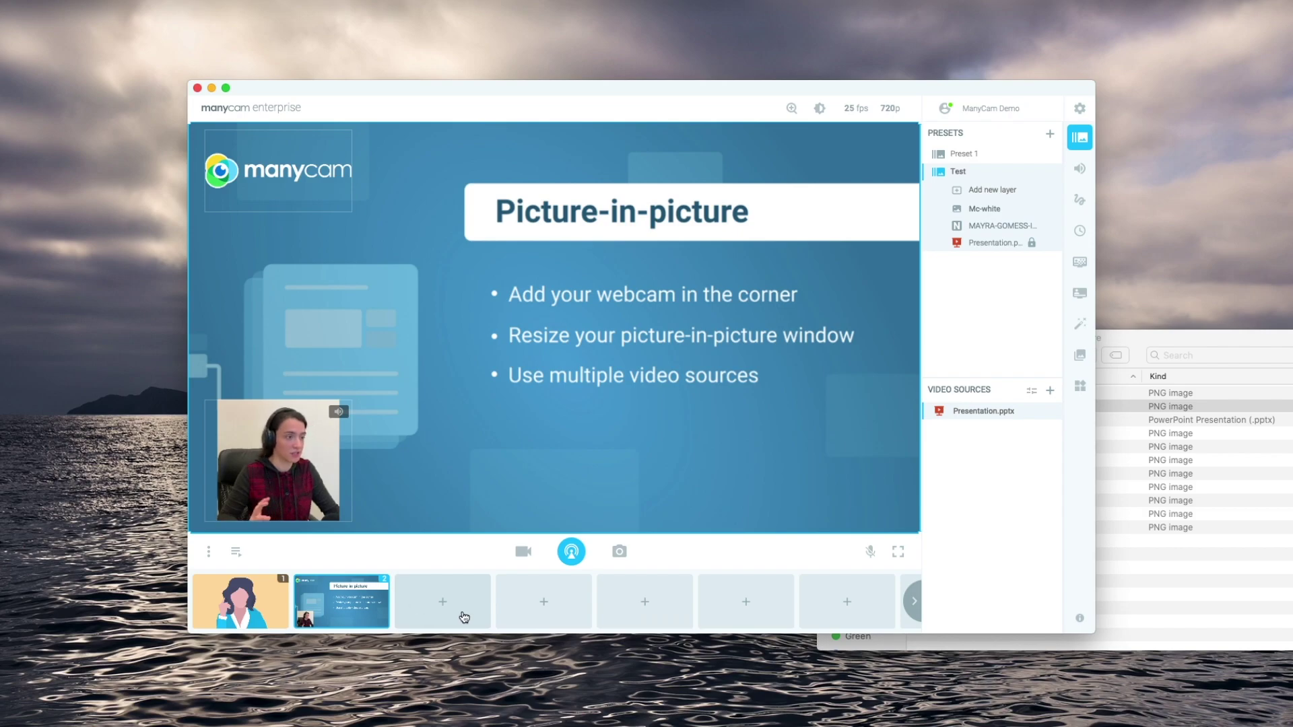
Fill empty slot 3 with Presentation.pptx alone and make Preset 3 live.
left_click(427, 604)
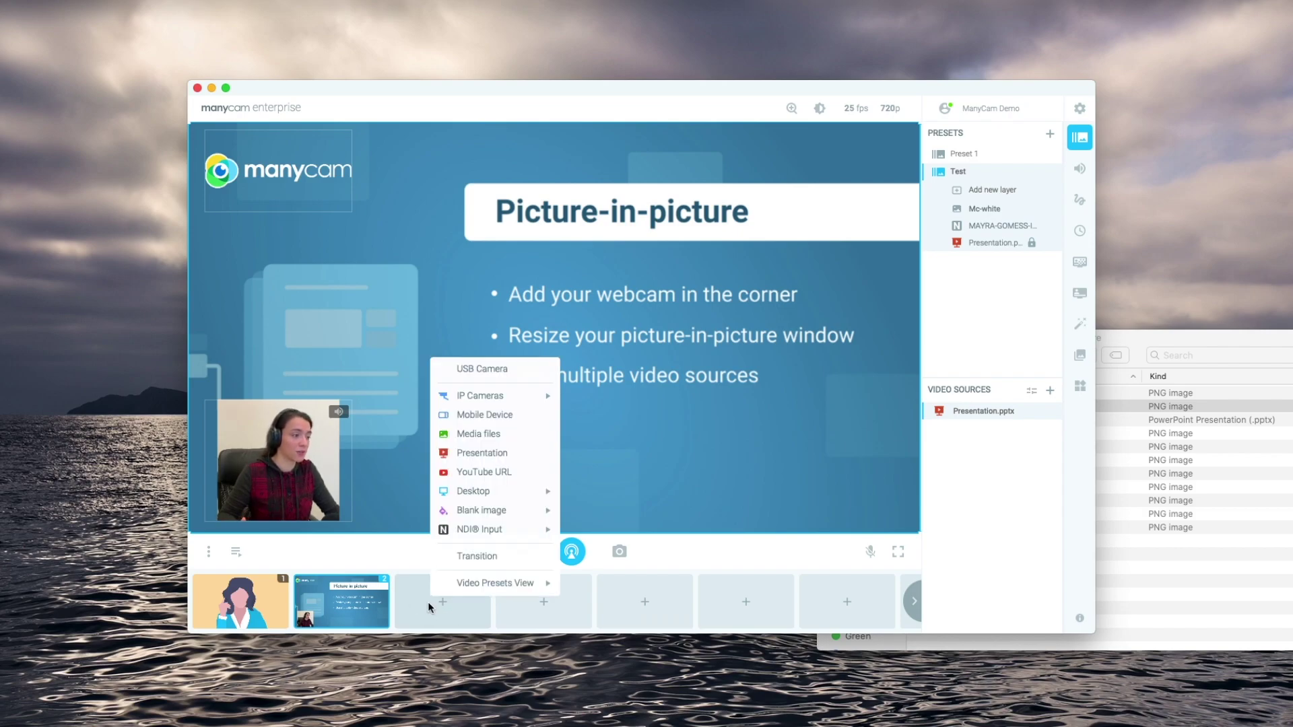
left_click(448, 457)
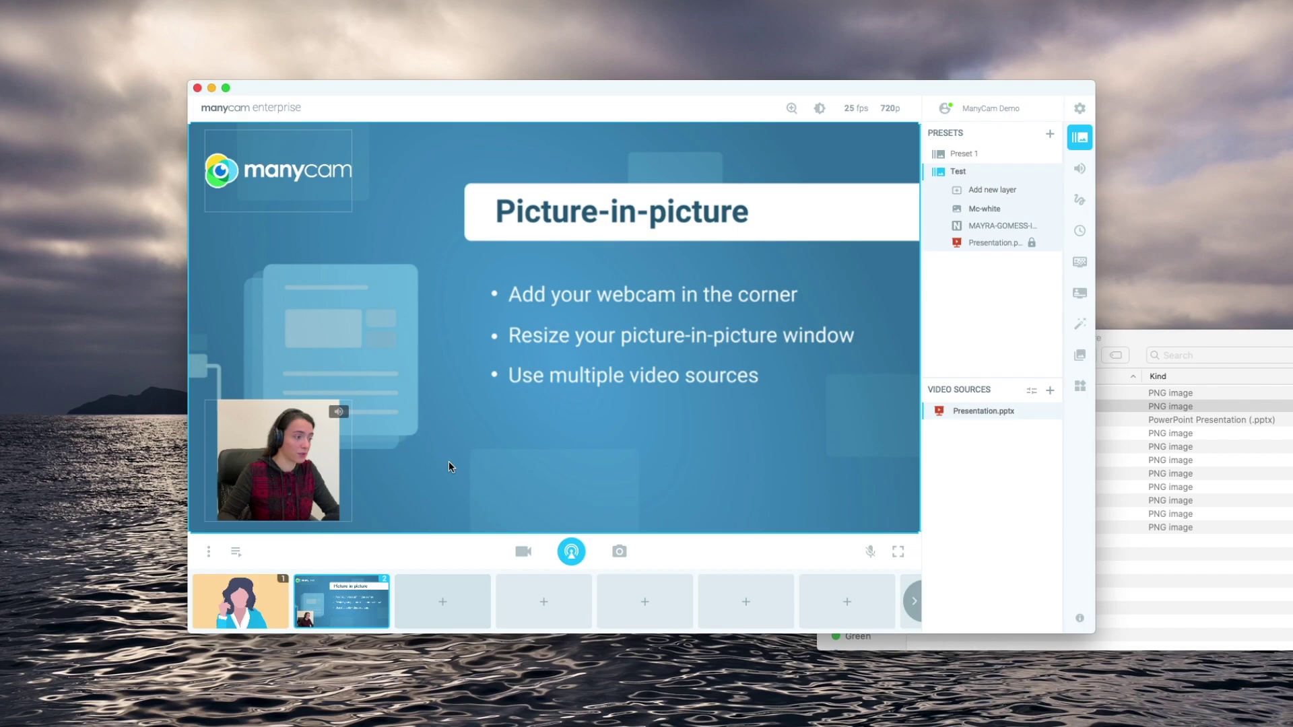
left_click(448, 149)
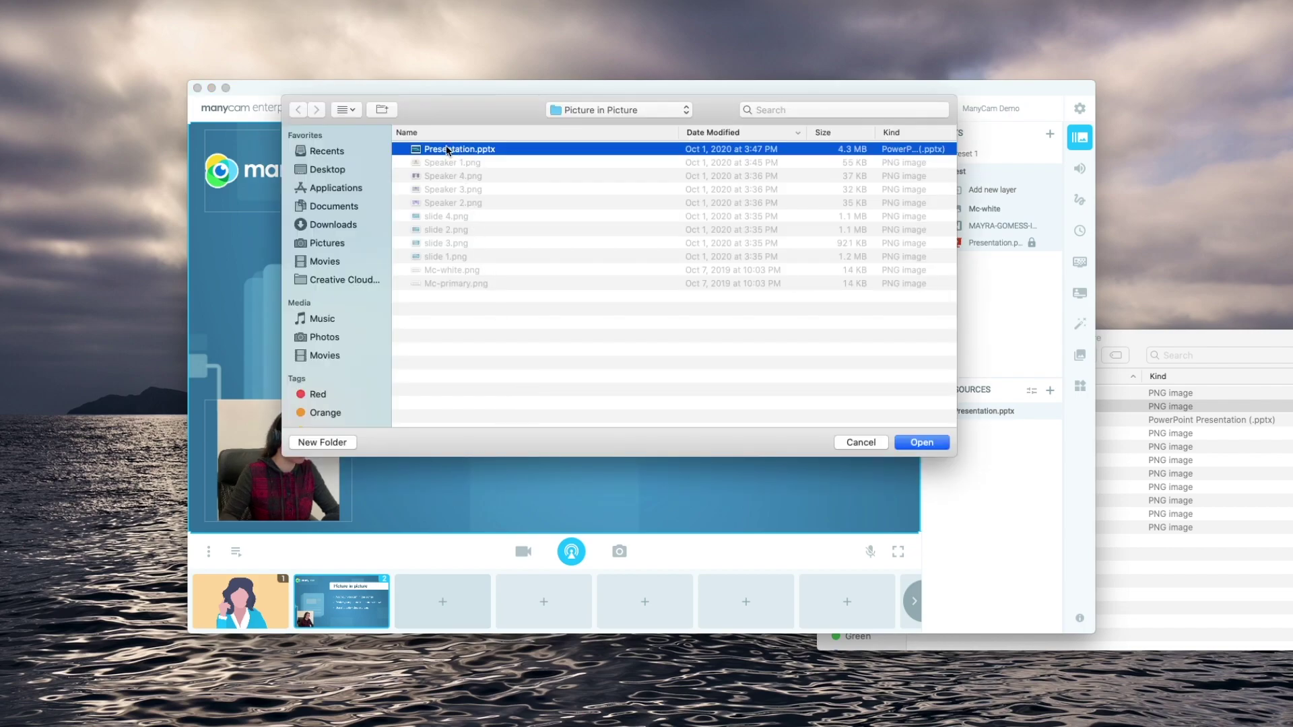
double_click(447, 150)
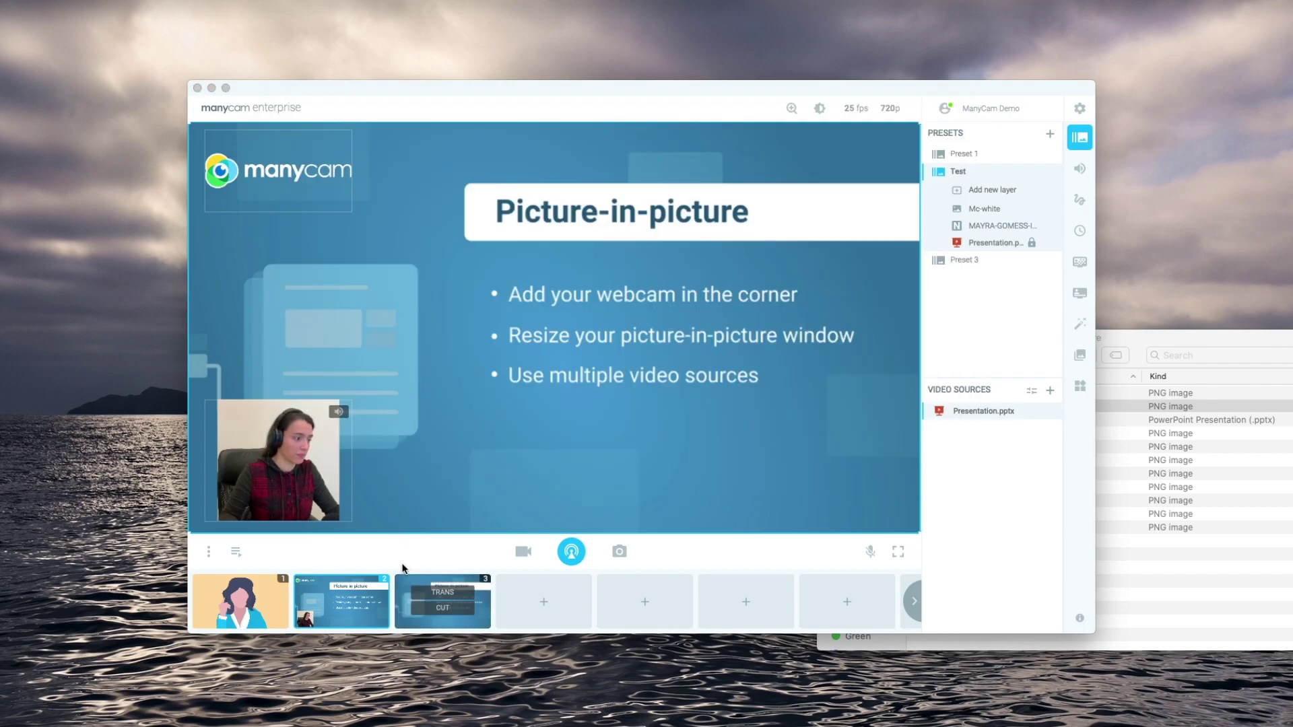
left_click(426, 593)
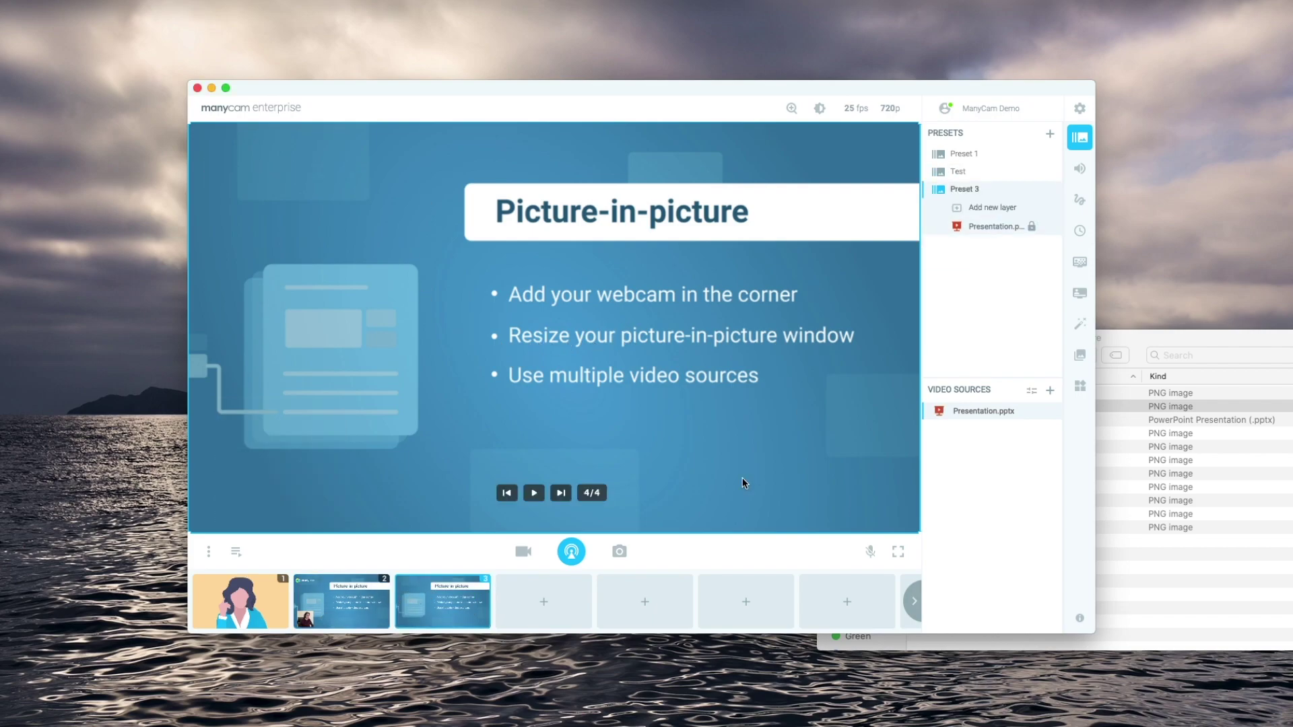
Close the Picture in Picture Finder window and return the output to the Test preset.
left_click(1108, 357)
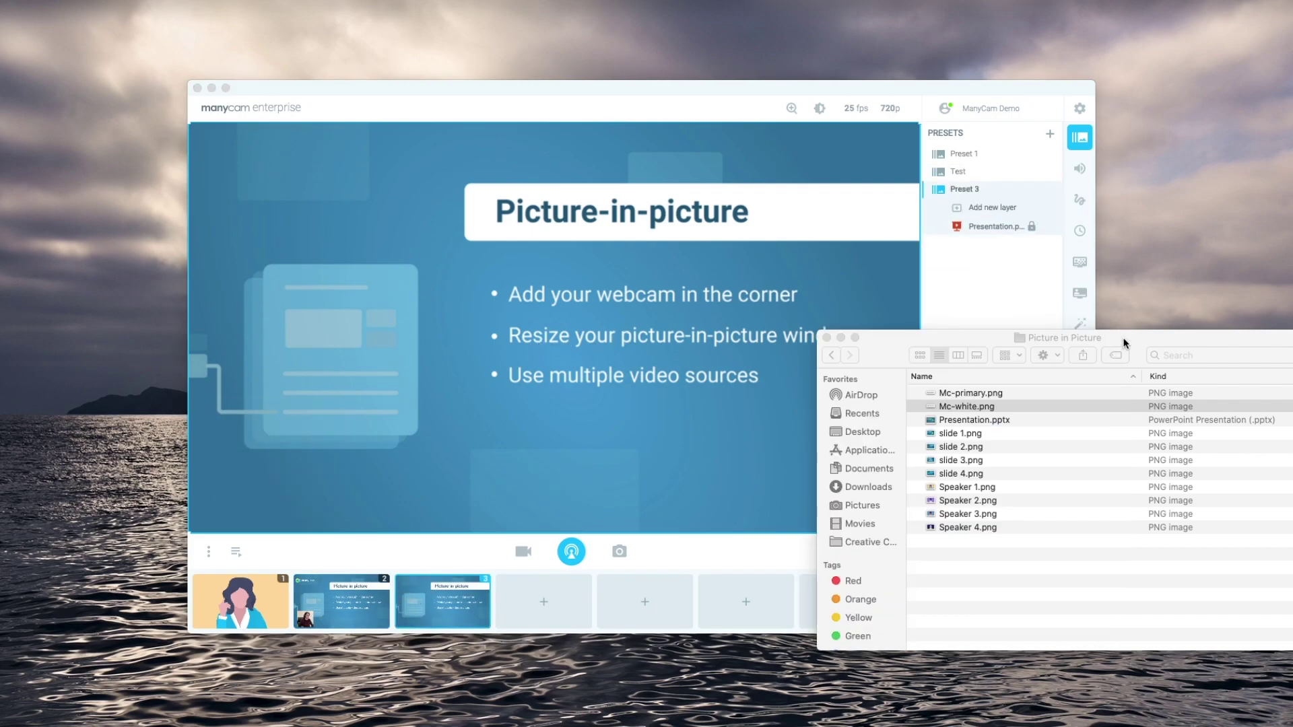
left_click(826, 337)
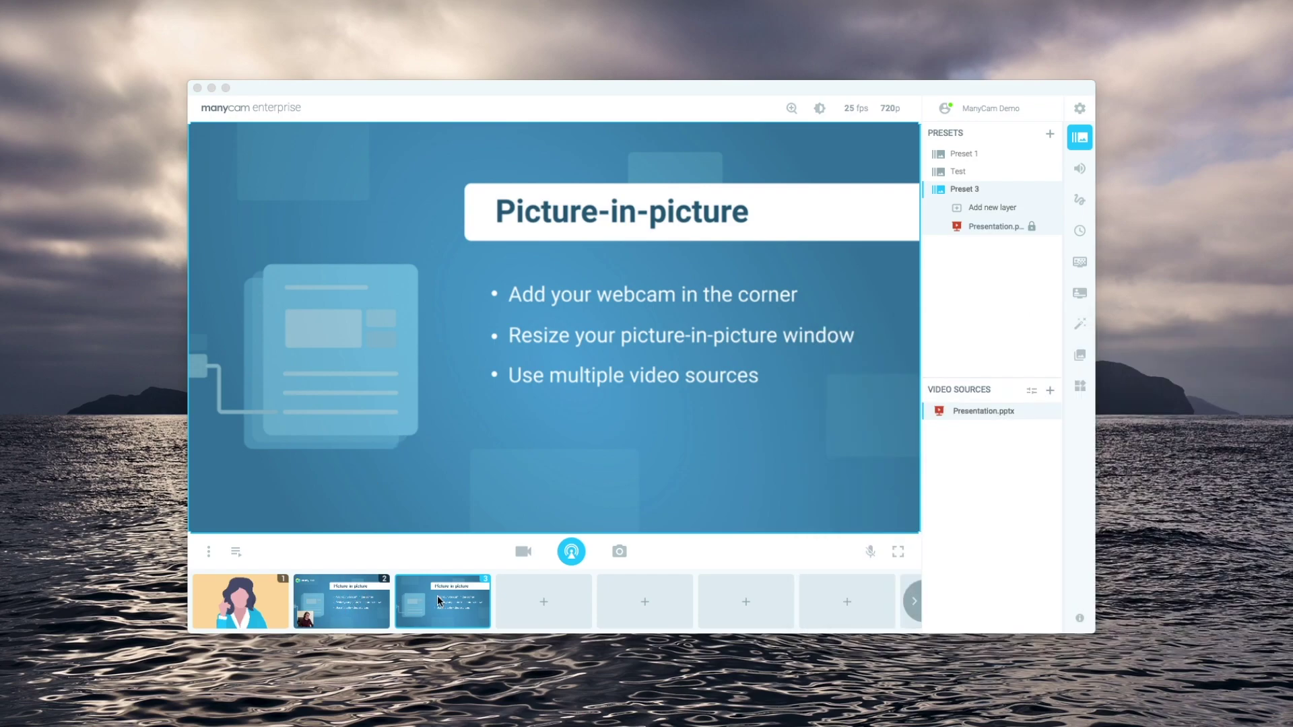
left_click(324, 591)
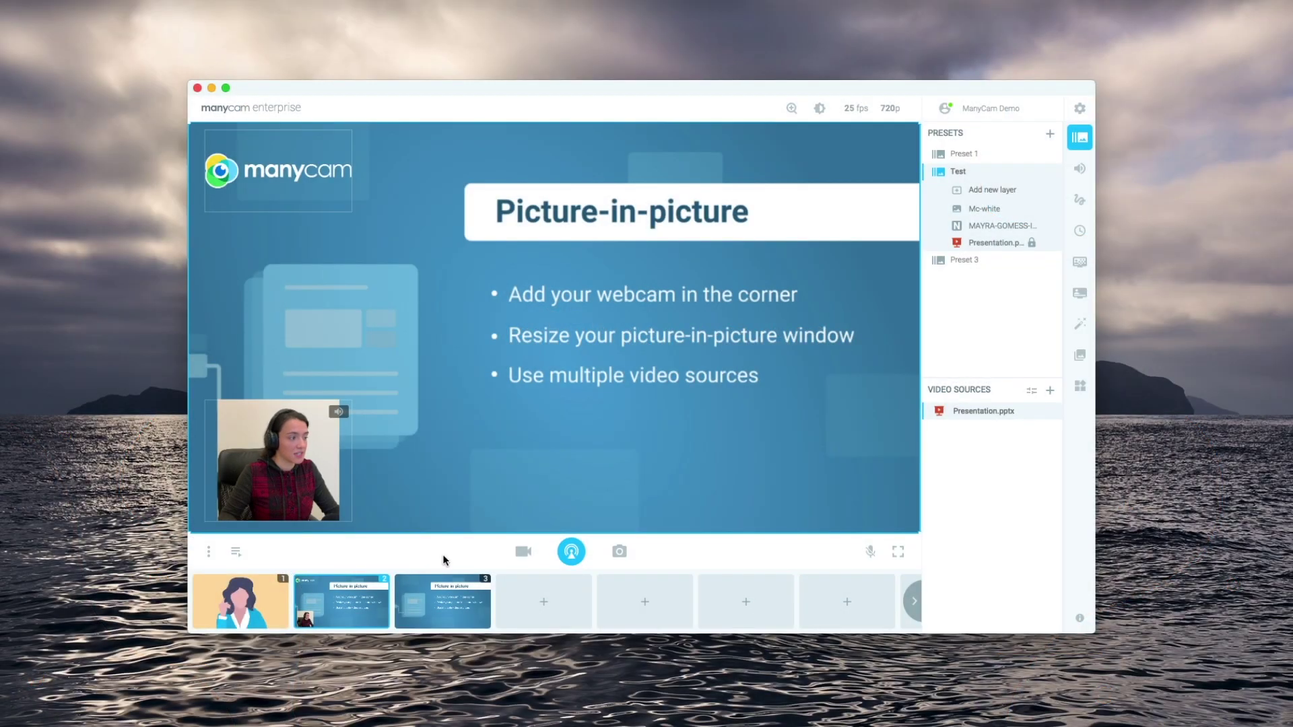
Create a preset named 'Speakers' with the four-way split layout and make it live.
left_click(1049, 134)
left_click(953, 183)
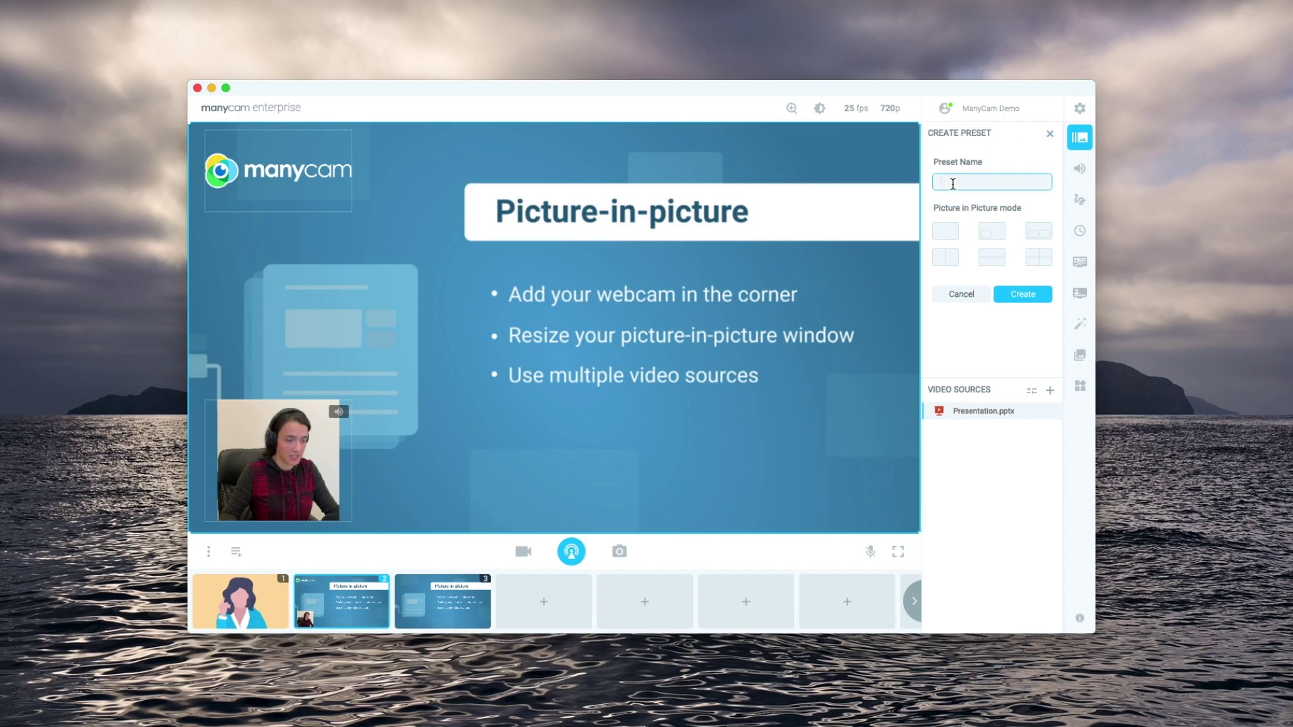
type("Speakers")
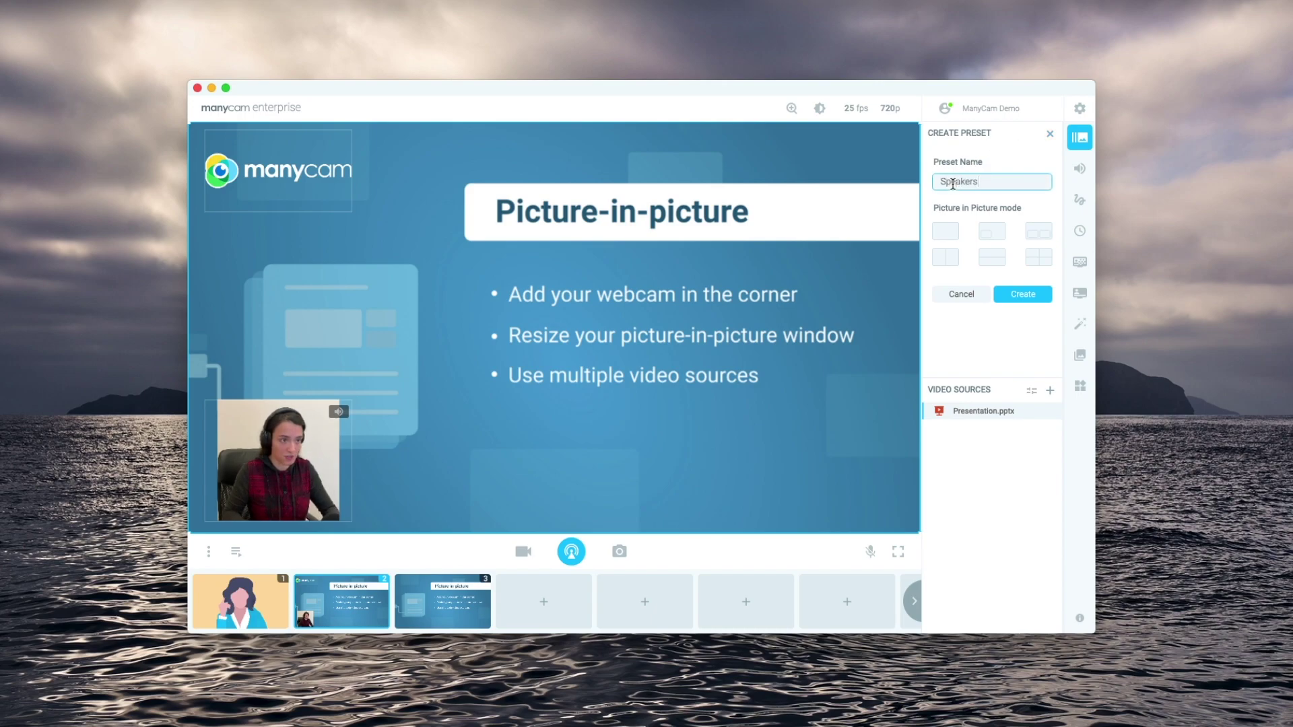
left_click(1036, 258)
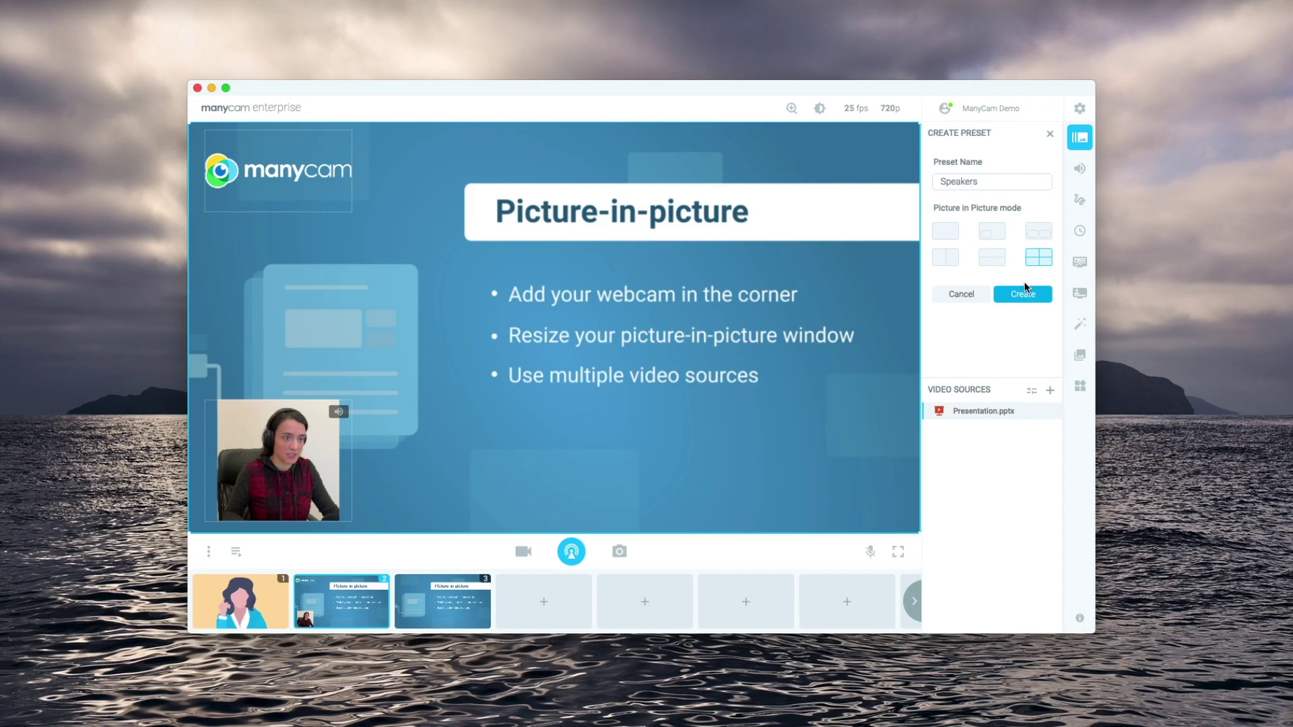
left_click(1021, 295)
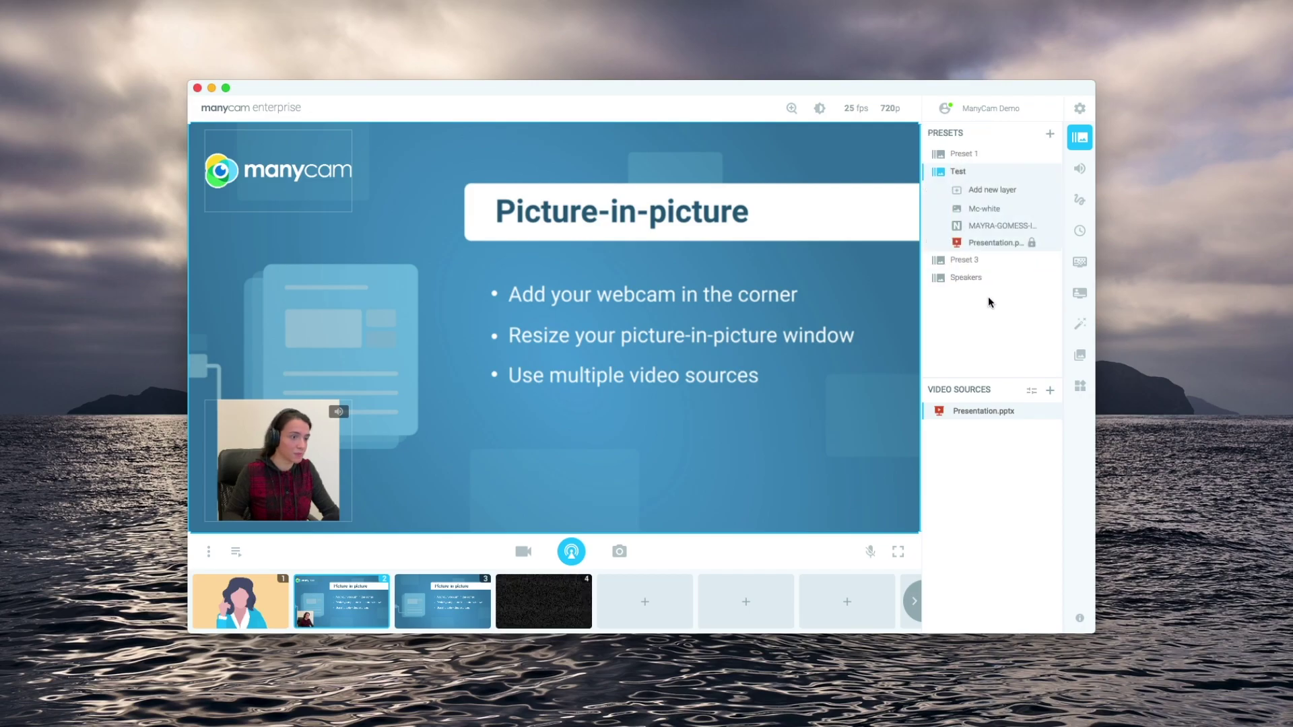
left_click(969, 278)
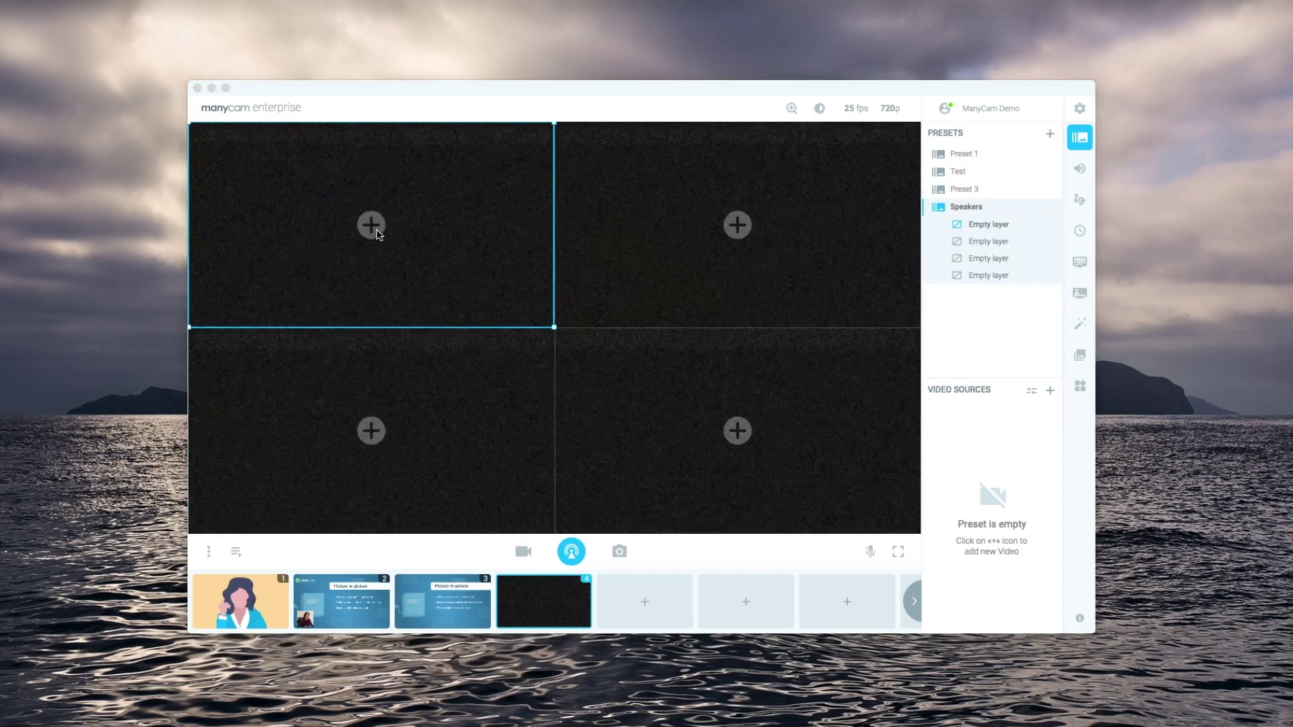
Bring up the source options for the Speakers preset's top-left quadrant.
left_click(374, 229)
mouse_move(425, 405)
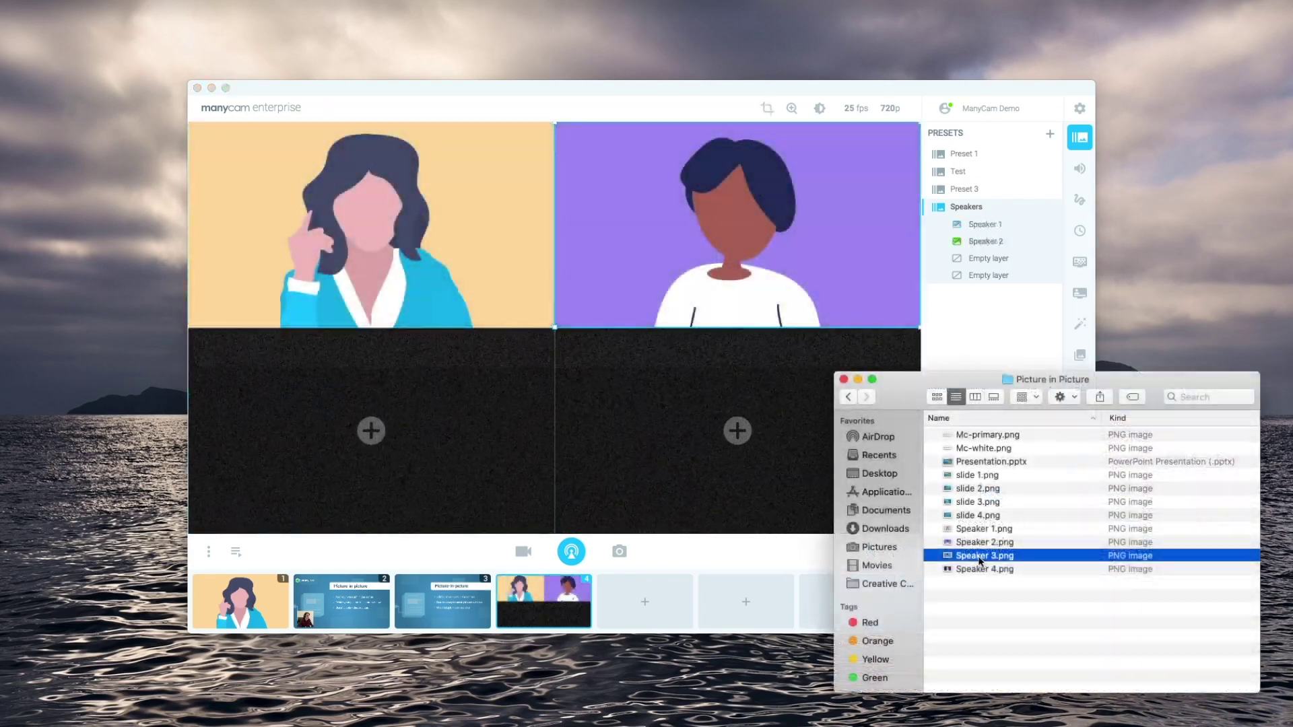
Fill the bottom-left and bottom-right layers with Speaker 3.png and Speaker 4.png, enlarging Speaker 4.
left_click(970, 560)
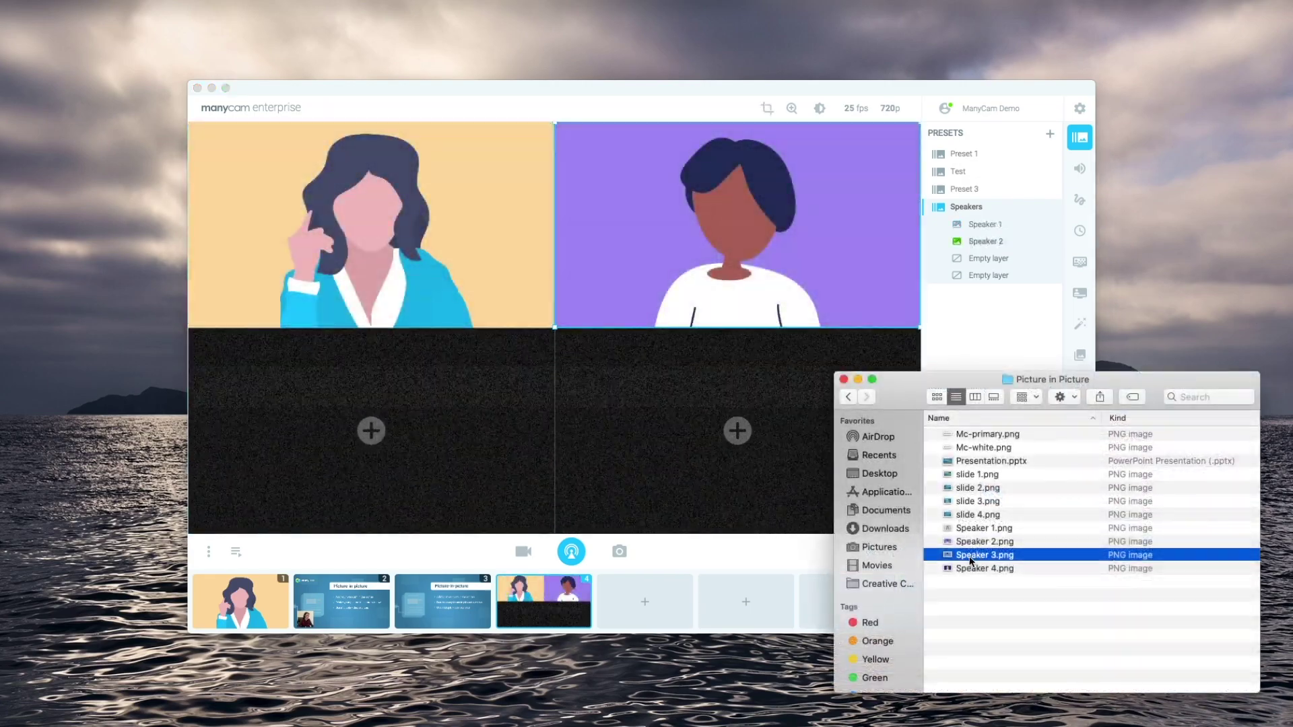
left_click_drag(970, 560, 471, 451)
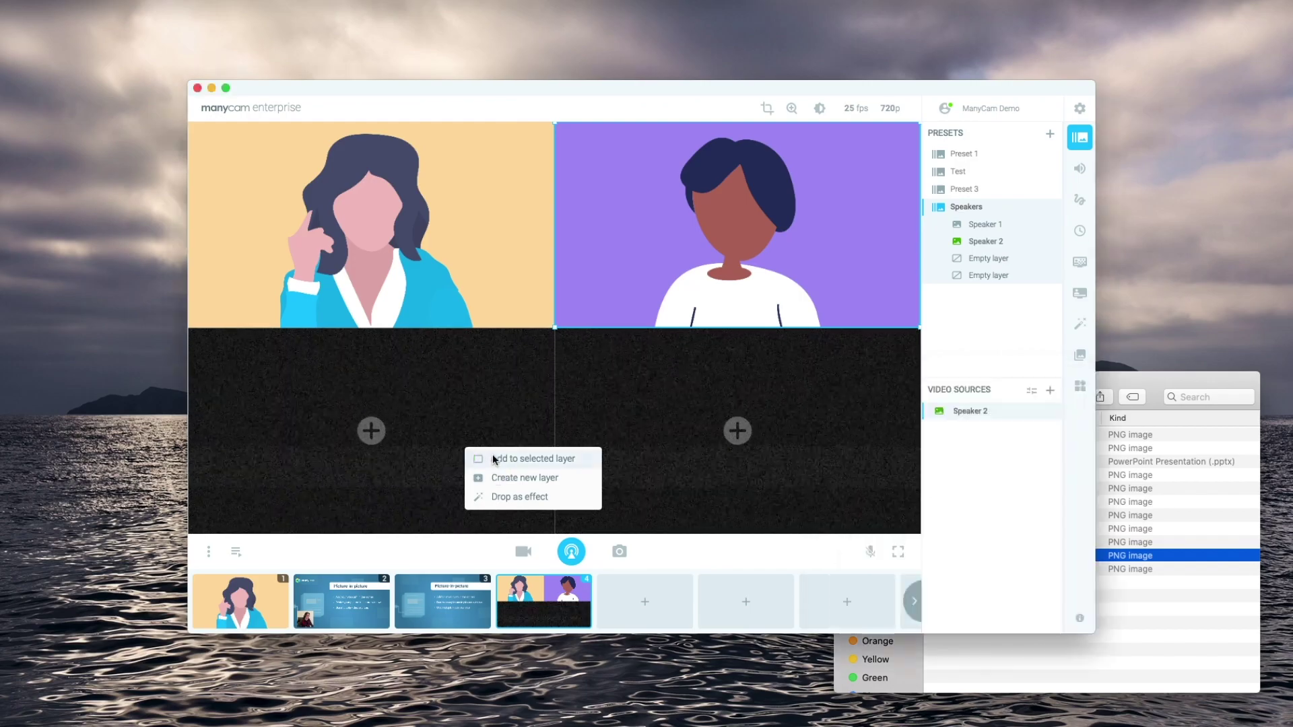
left_click(493, 458)
left_click(977, 569)
left_click_drag(977, 569, 743, 455)
left_click(773, 453)
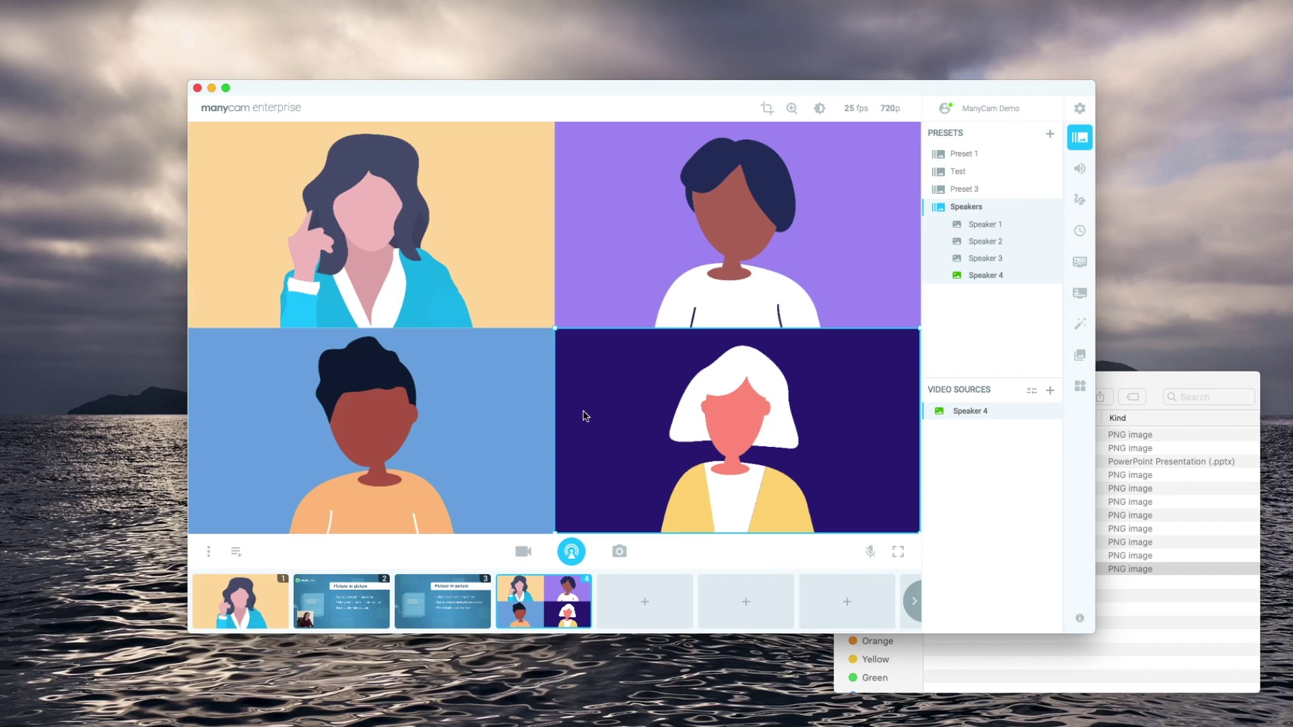
mouse_move(553, 329)
left_mouse_down()
mouse_move(447, 274)
mouse_move(609, 375)
mouse_move(390, 239)
mouse_move(554, 346)
mouse_move(531, 324)
left_mouse_up()
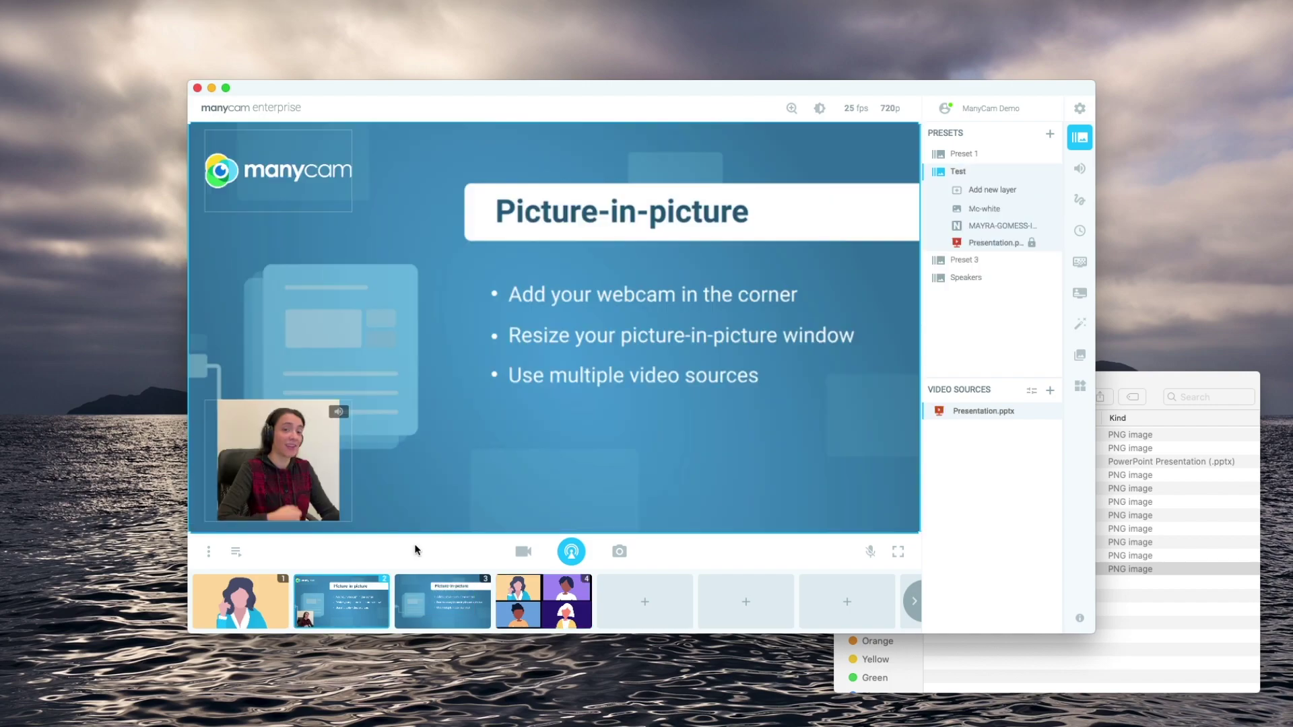
left_click(344, 601)
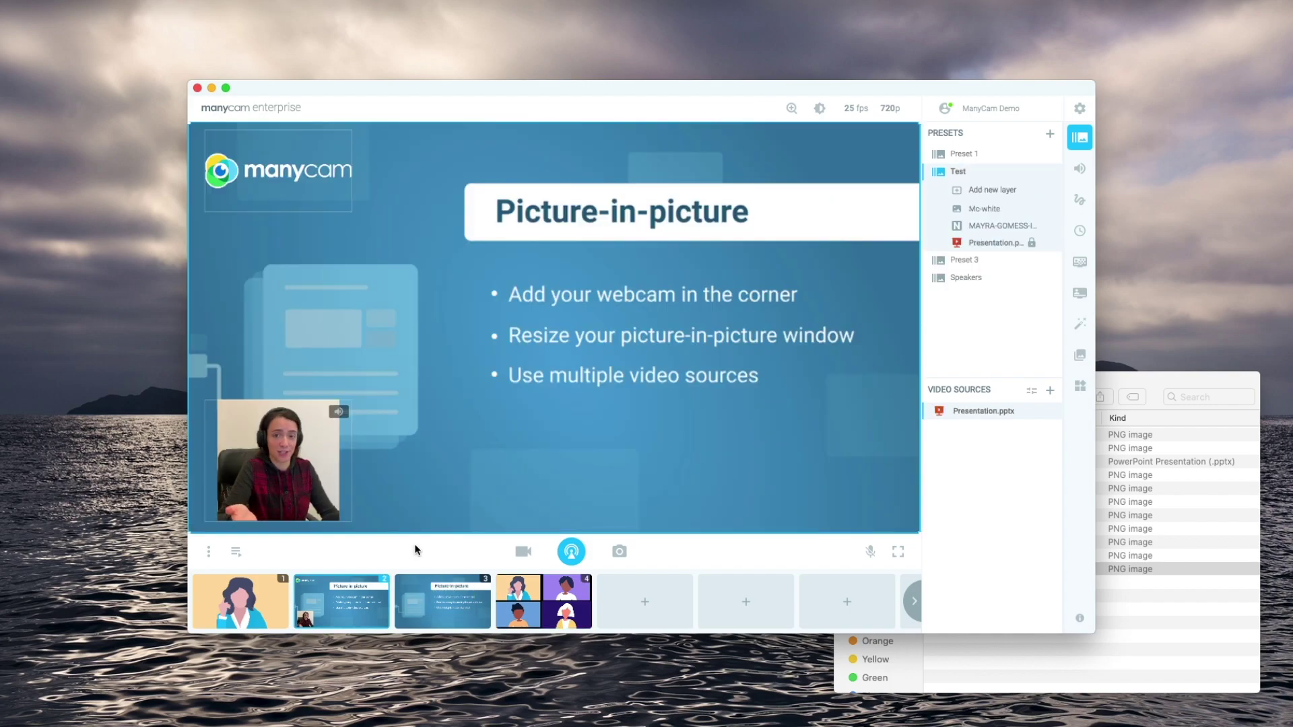